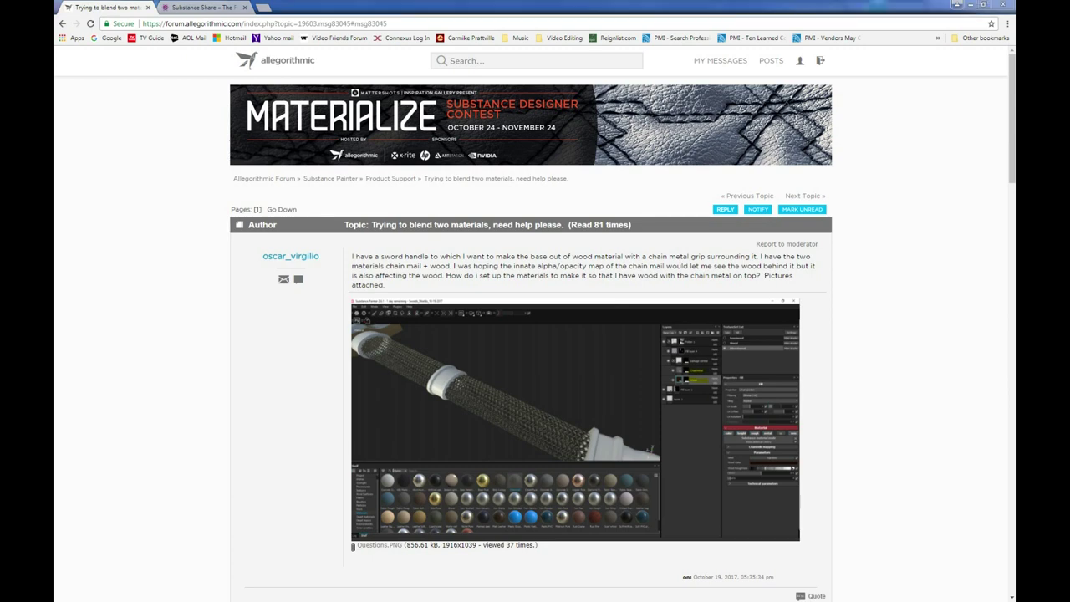
Look over the saved layer-stack screenshot, then return to the forum thread.
{"action": "key", "text": "alt+Tab"}
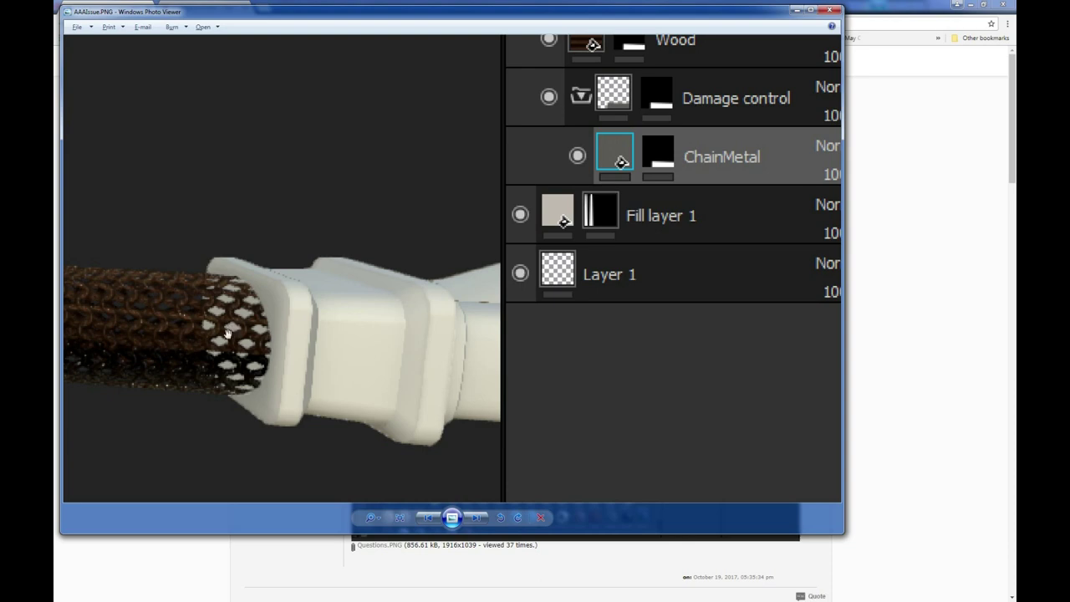
{"action": "left_click", "coordinate": [233, 332]}
{"action": "left_click", "coordinate": [215, 310]}
{"action": "left_click", "coordinate": [215, 314]}
{"action": "left_click", "coordinate": [859, 11]}
Read the forum reply about the opacity layer and minimize the browser.
{"action": "scroll", "coordinate": [869, 223], "scroll_direction": "down", "scroll_amount": 1}
{"action": "scroll", "coordinate": [869, 223], "scroll_direction": "down", "scroll_amount": 3}
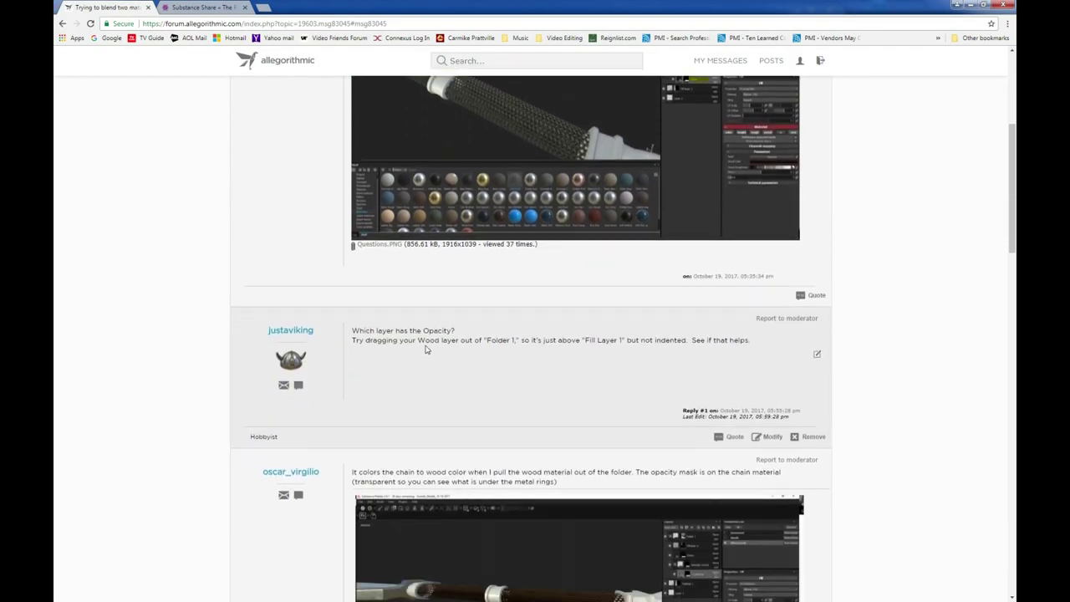
{"action": "scroll", "coordinate": [535, 337], "scroll_direction": "down", "scroll_amount": 1}
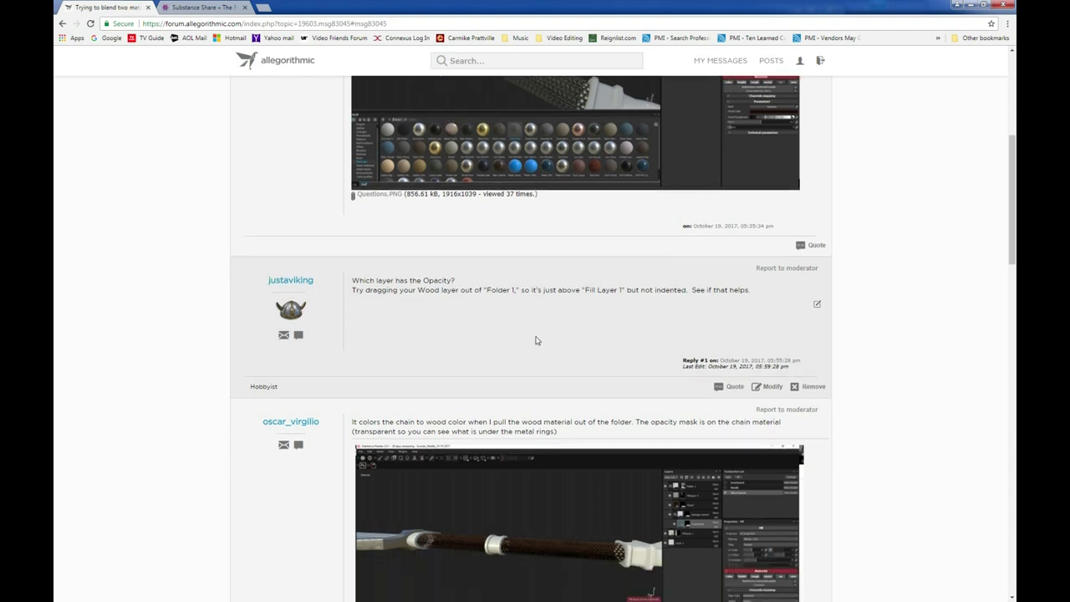
{"action": "left_click", "coordinate": [971, 10]}
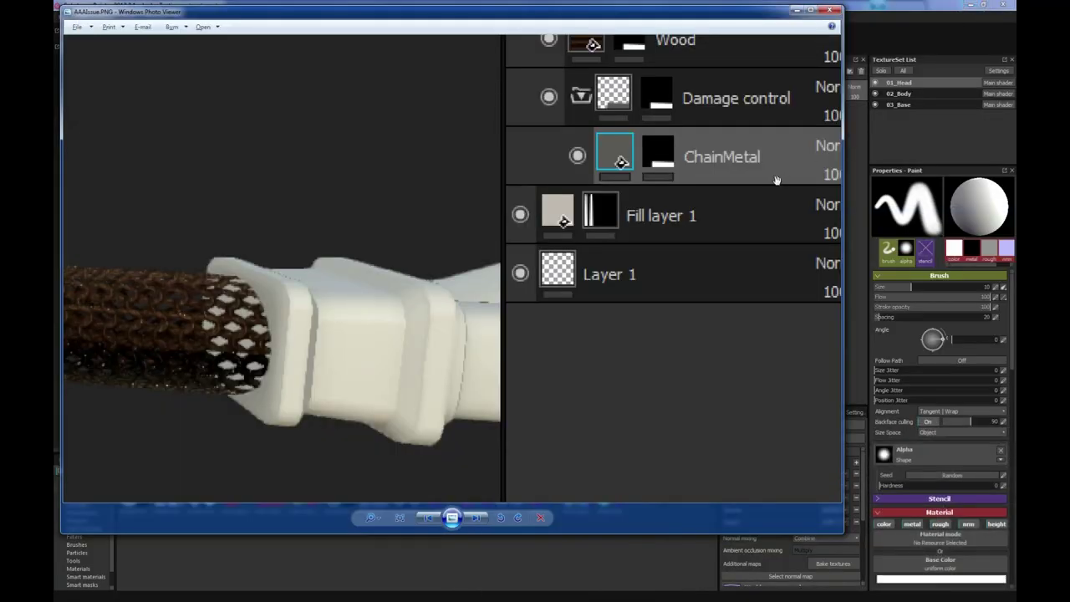
Drag Chainmail.sbsar from the file search results onto the Substance Painter Shelf.
{"action": "left_click", "coordinate": [794, 11]}
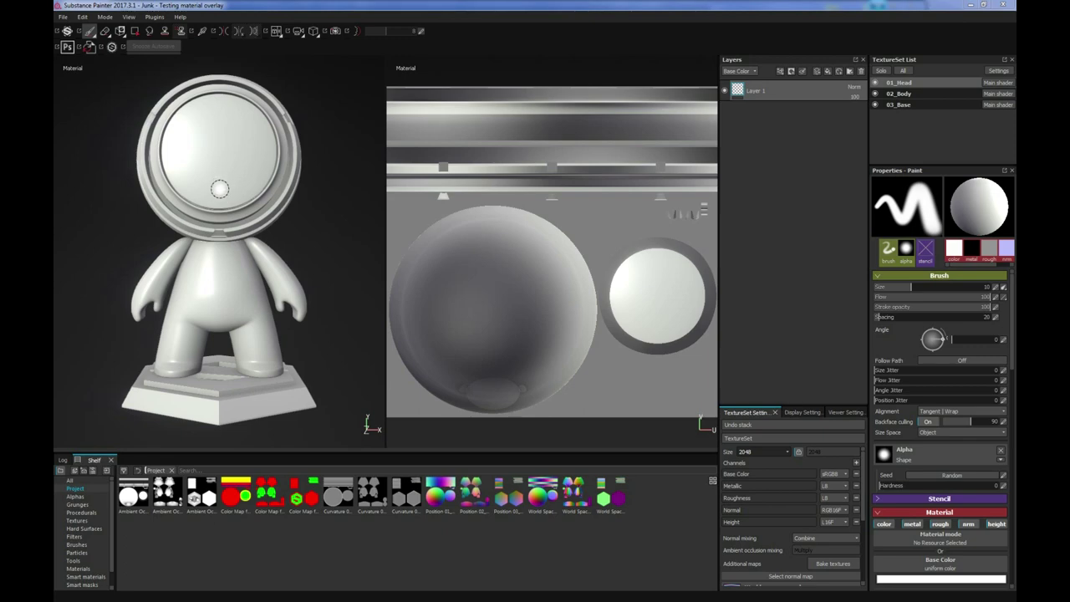
{"action": "key", "text": "alt+Tab"}
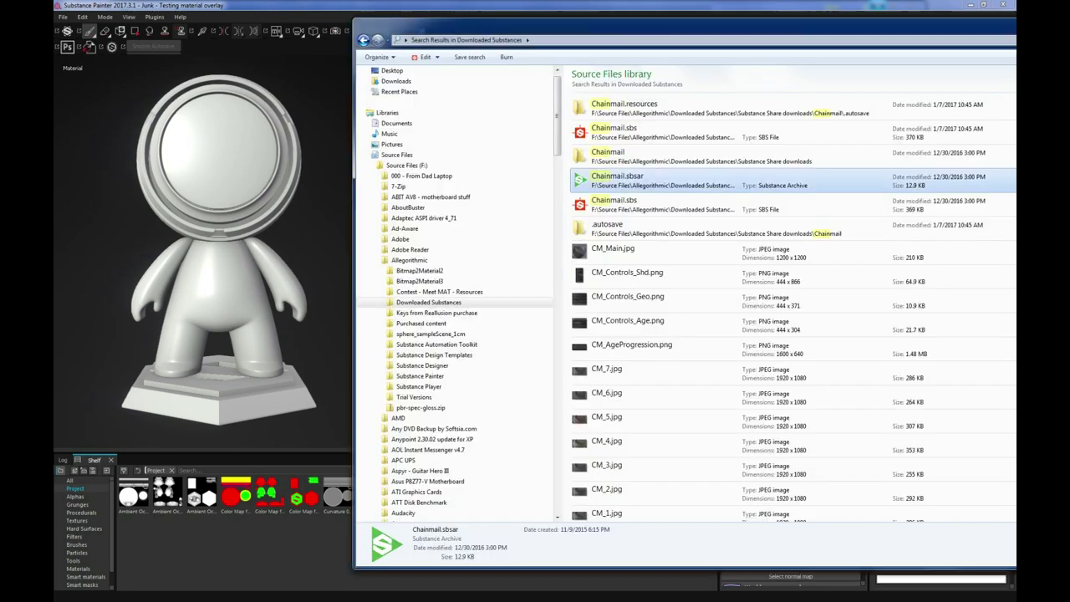
{"action": "mouse_move", "coordinate": [535, 222]}
{"action": "left_mouse_down"}
{"action": "mouse_move", "coordinate": [288, 430]}
{"action": "mouse_move", "coordinate": [249, 560]}
{"action": "left_mouse_up"}
Import it with usage basematerial into the 'Junk - Testing material overlay' project.
{"action": "left_click", "coordinate": [298, 7]}
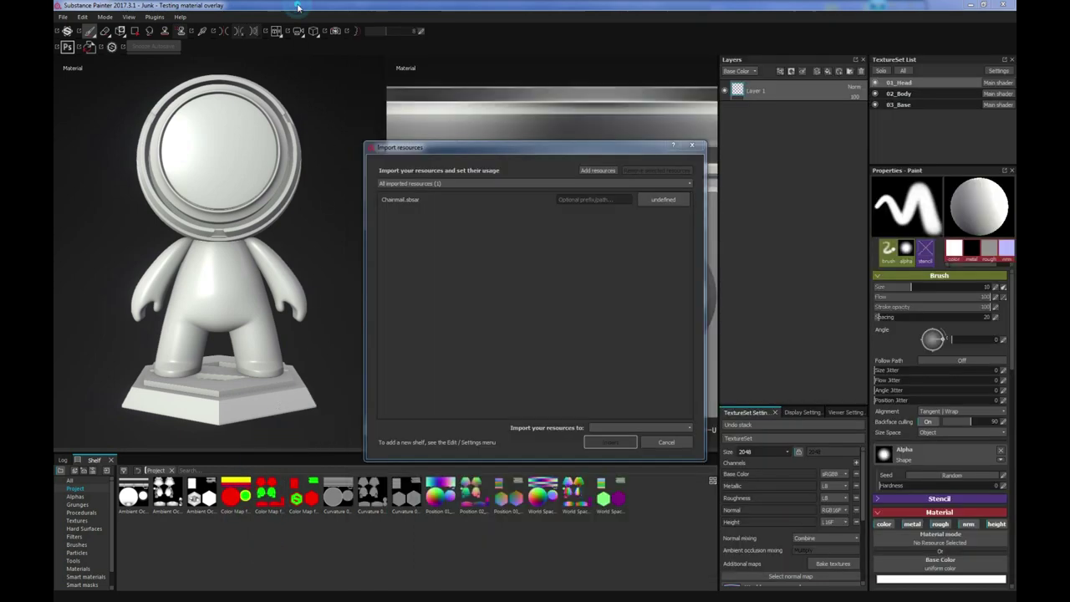
{"action": "left_click", "coordinate": [662, 200]}
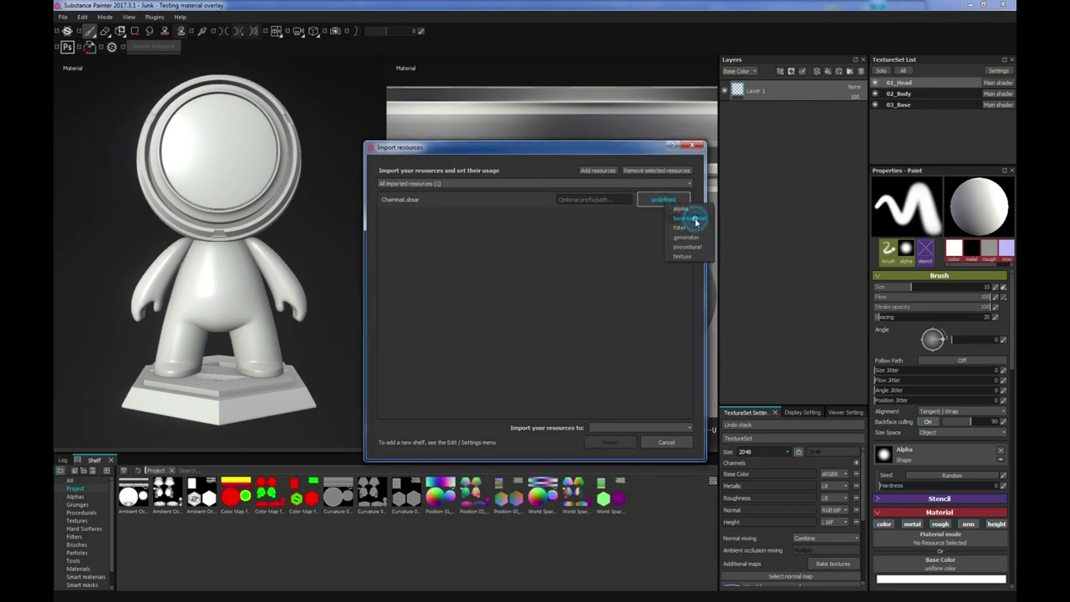
{"action": "left_click", "coordinate": [689, 218]}
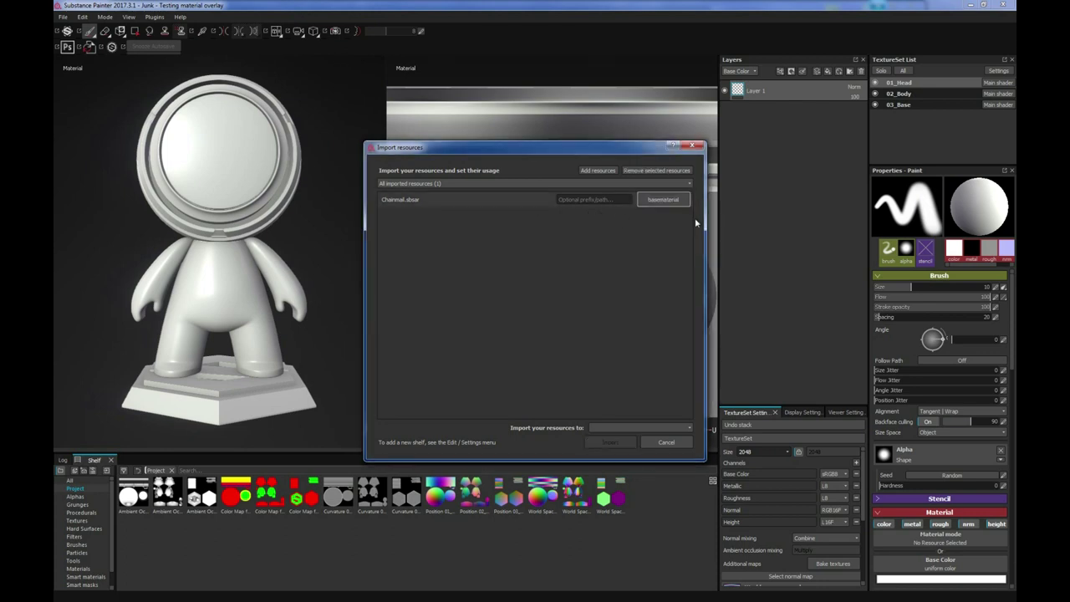
{"action": "left_click", "coordinate": [653, 428]}
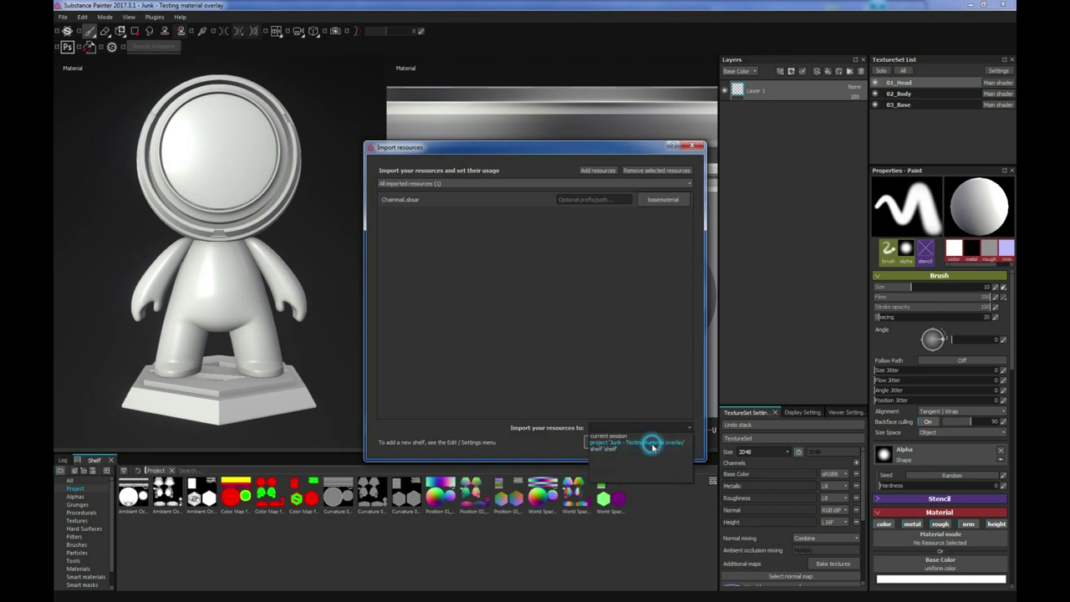
{"action": "left_click", "coordinate": [649, 443]}
{"action": "left_click", "coordinate": [616, 443]}
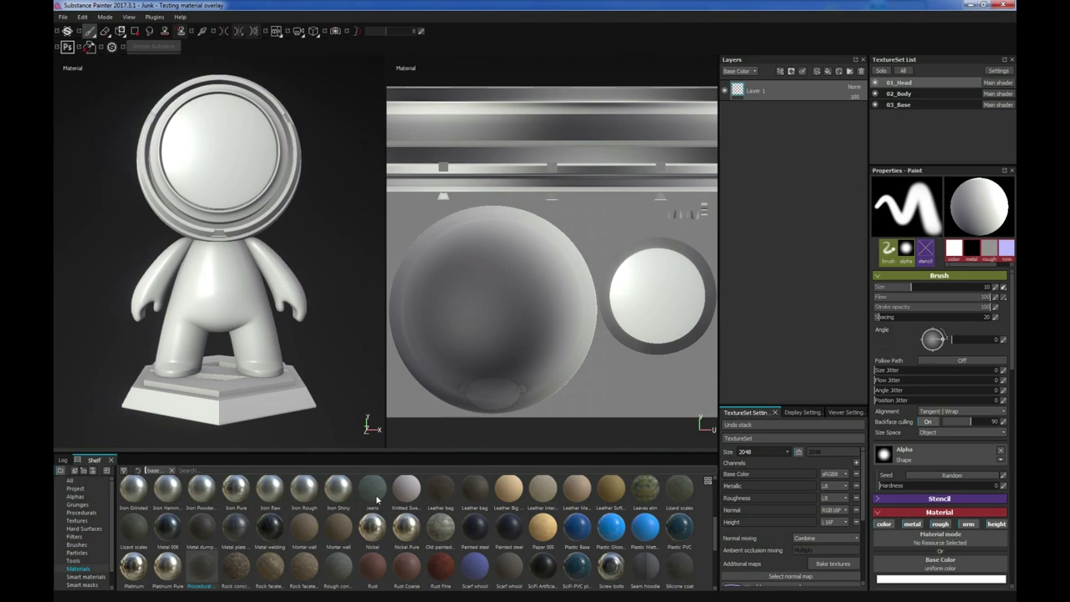
Apply Procedural Chainmail to the MeetMat head as a fill layer.
{"action": "left_click_drag", "start_coordinate": [200, 571], "coordinate": [771, 141]}
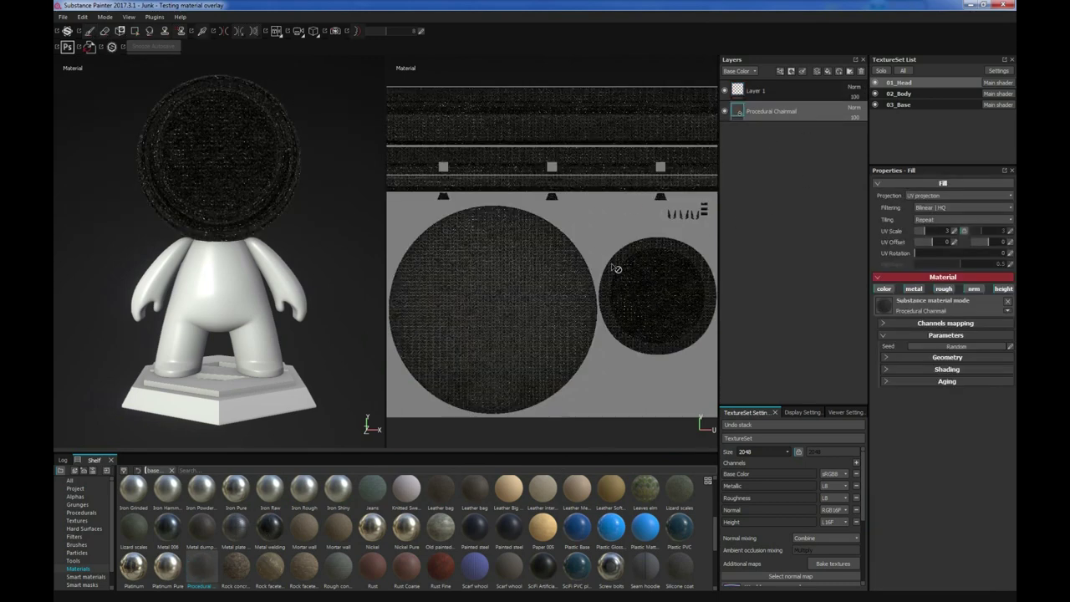
{"action": "scroll", "coordinate": [616, 269], "scroll_direction": "down", "scroll_amount": 2}
{"action": "scroll", "coordinate": [616, 268], "scroll_direction": "up", "scroll_amount": 6}
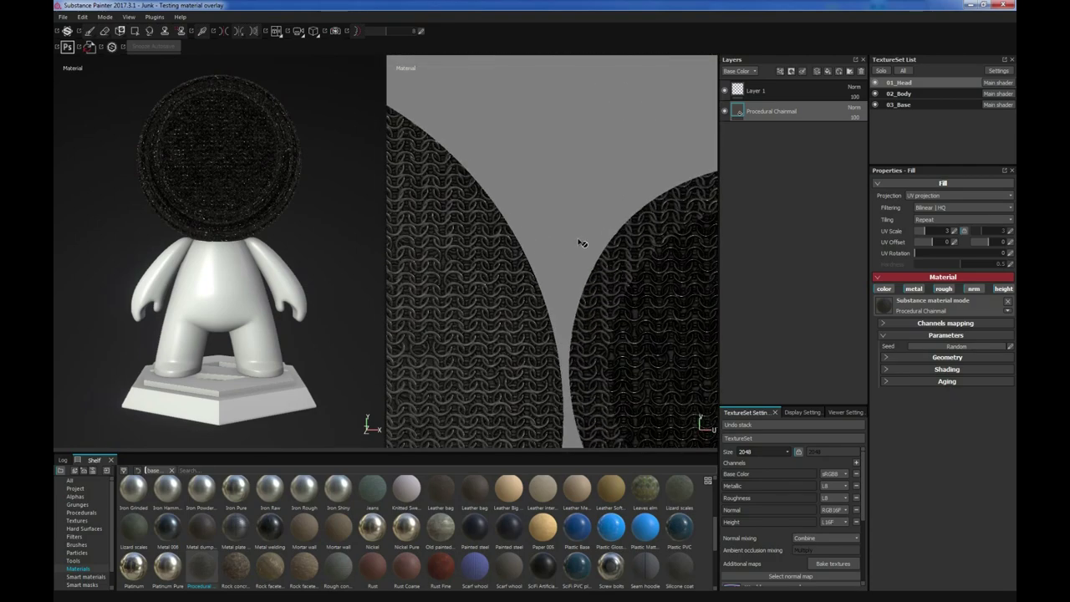
Cycle through the chainmail's channel views, then return to the full material view.
{"action": "key", "text": "c"}
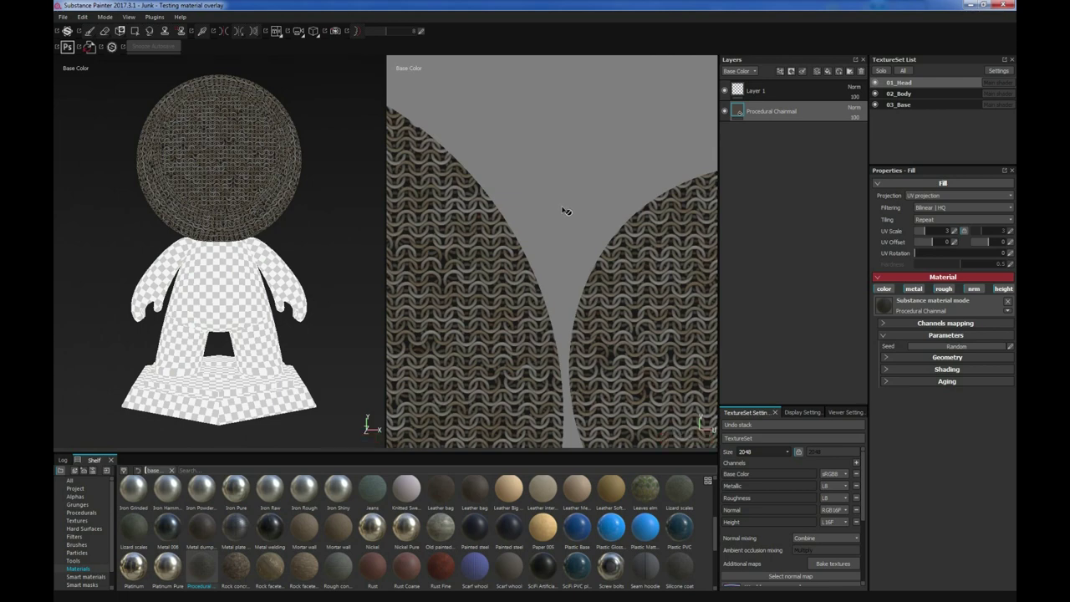
{"action": "key", "text": "c"}
{"action": "key", "text": "c"}
{"action": "key", "text": "c"}
{"action": "key", "text": "c"}
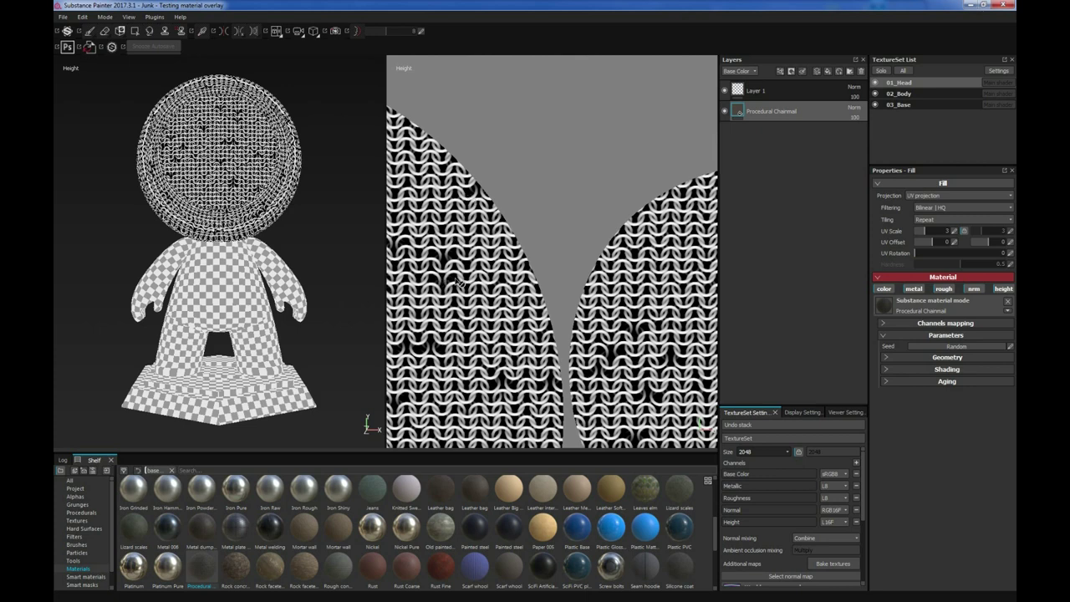
{"action": "key", "text": "c"}
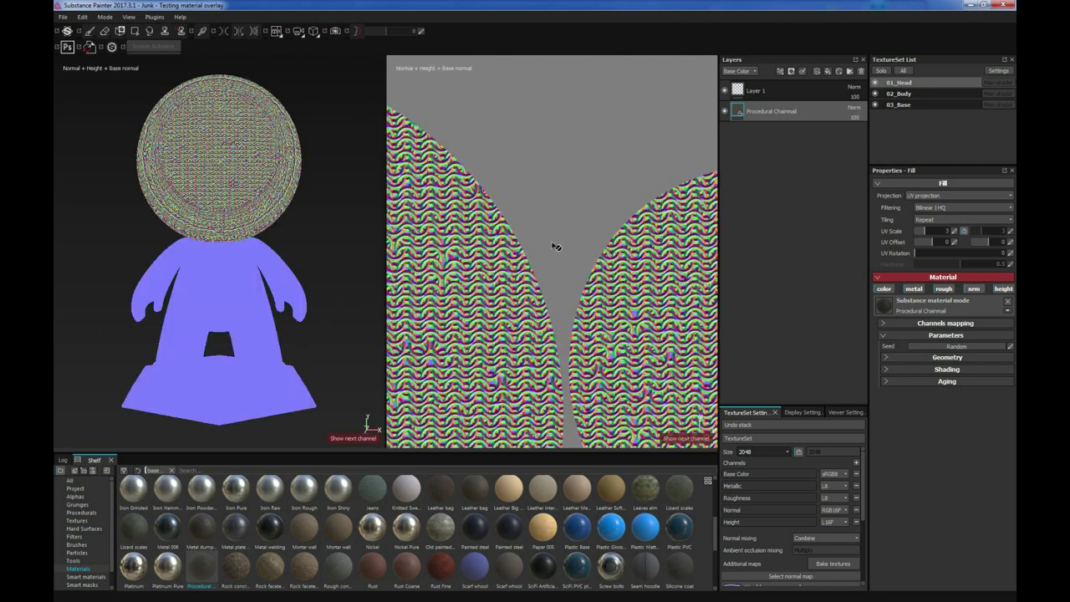
{"action": "key", "text": "c"}
{"action": "key", "text": "c"}
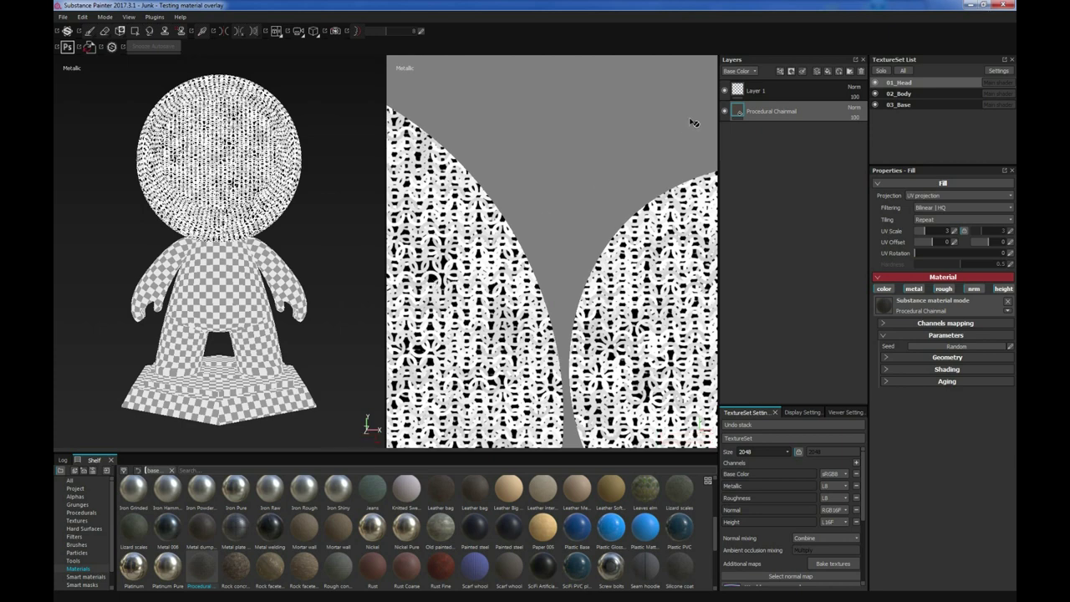
{"action": "key", "text": "m"}
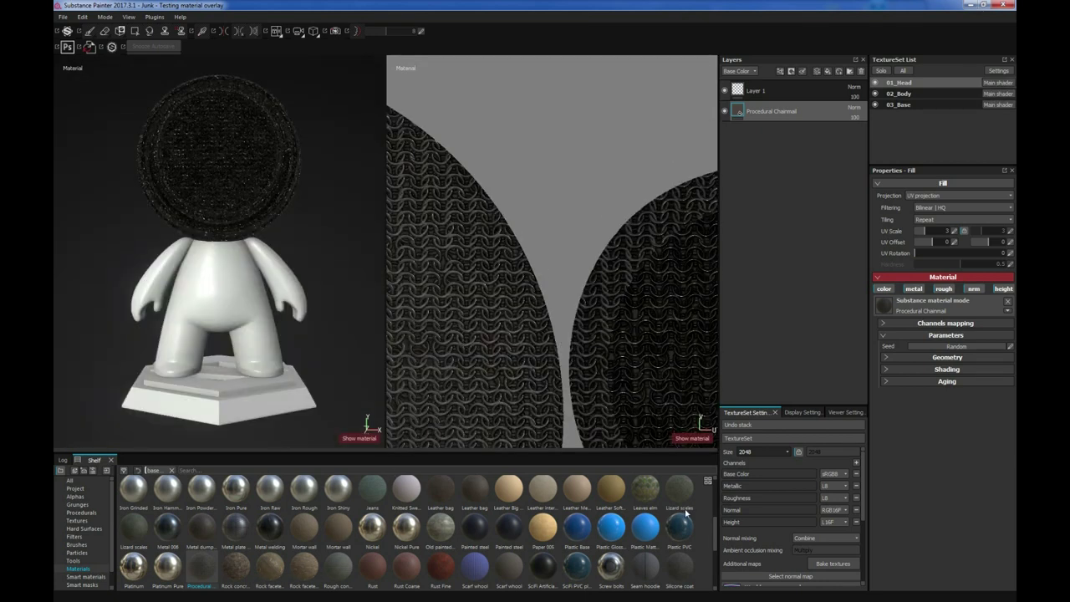
Add a Wood american cherry fill, then a second Procedural Chainmail layer from Project above it.
{"action": "scroll", "coordinate": [711, 532], "scroll_direction": "down", "scroll_amount": 5}
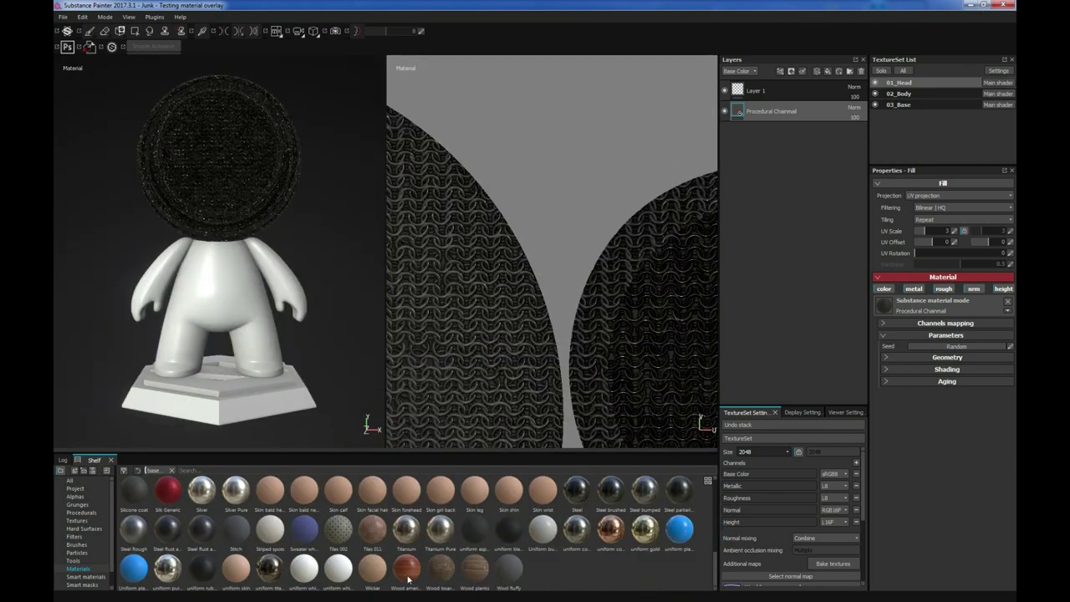
{"action": "left_click_drag", "start_coordinate": [408, 576], "coordinate": [808, 106]}
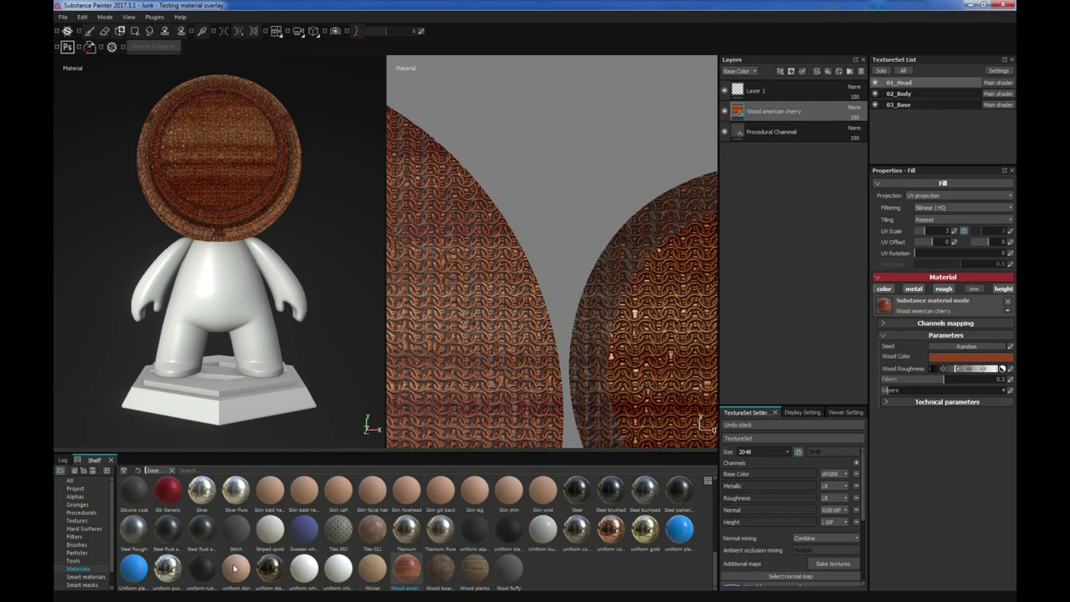
{"action": "left_click", "coordinate": [83, 487]}
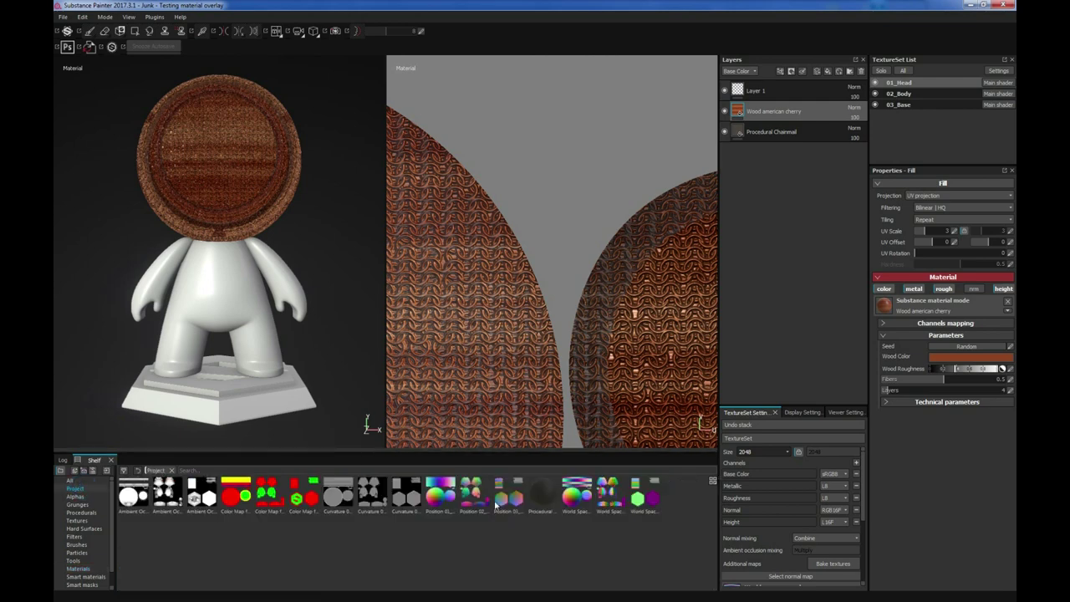
{"action": "left_click_drag", "start_coordinate": [542, 499], "coordinate": [818, 105]}
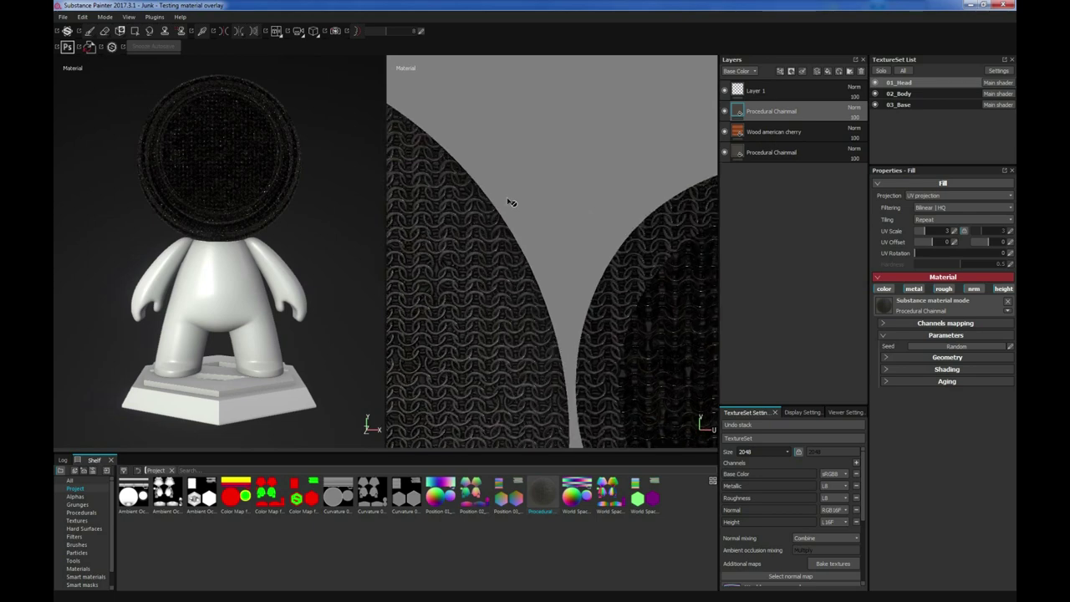
Give the lower Procedural Chainmail layer an anchor point and hide that layer.
{"action": "scroll", "coordinate": [510, 203], "scroll_direction": "up", "scroll_amount": 3}
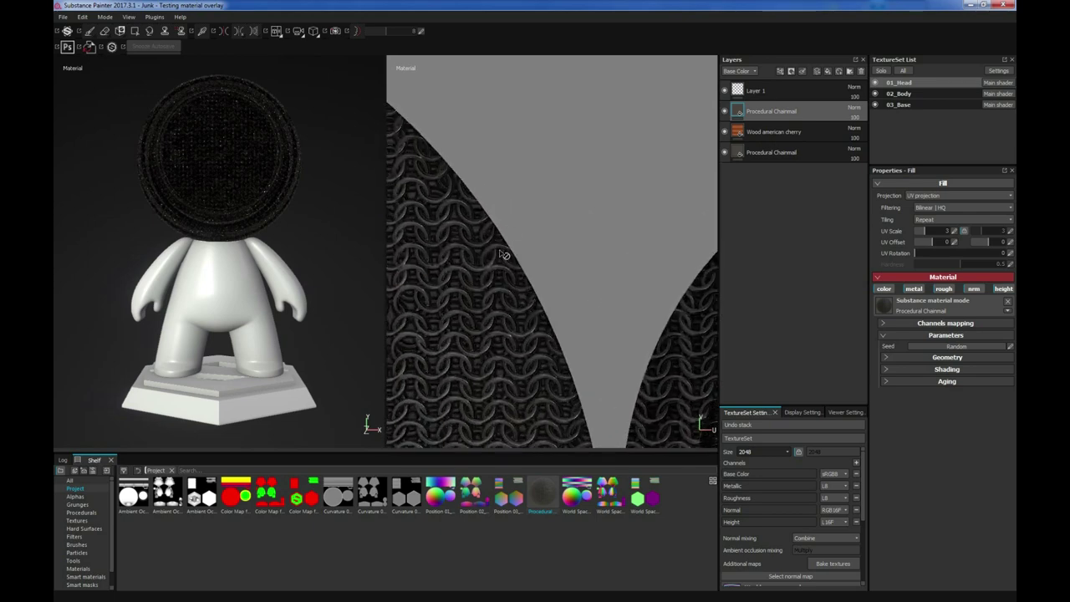
{"action": "left_click", "coordinate": [769, 155]}
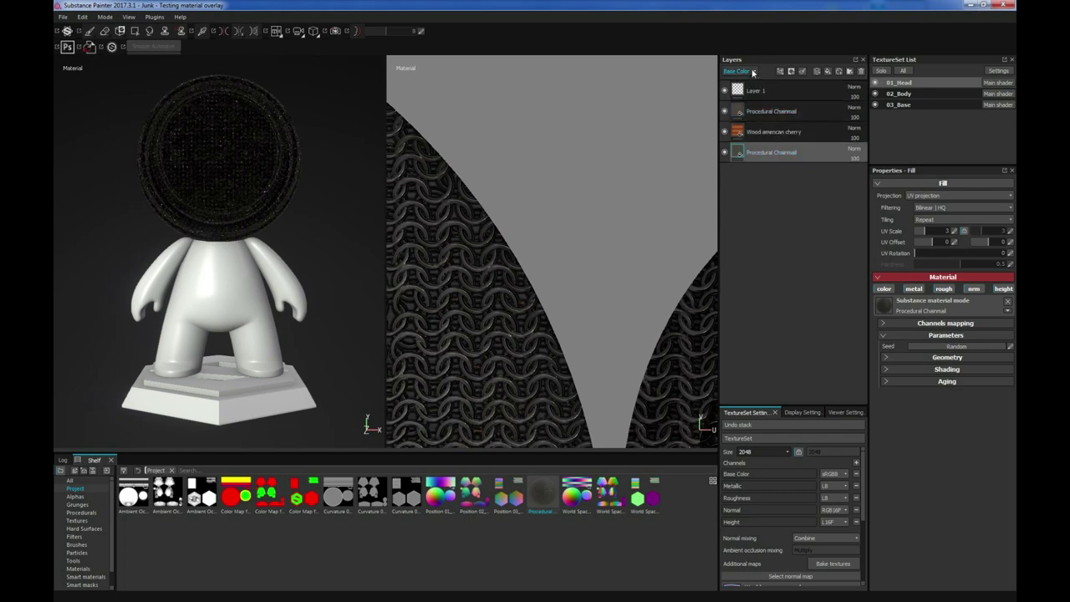
{"action": "left_click", "coordinate": [790, 72]}
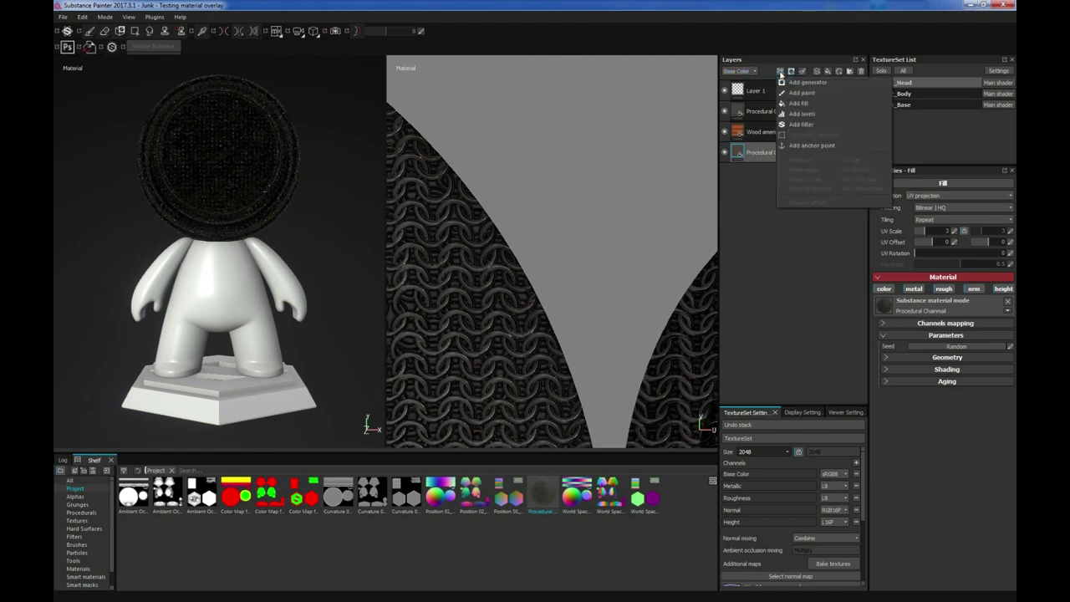
{"action": "left_click", "coordinate": [830, 148]}
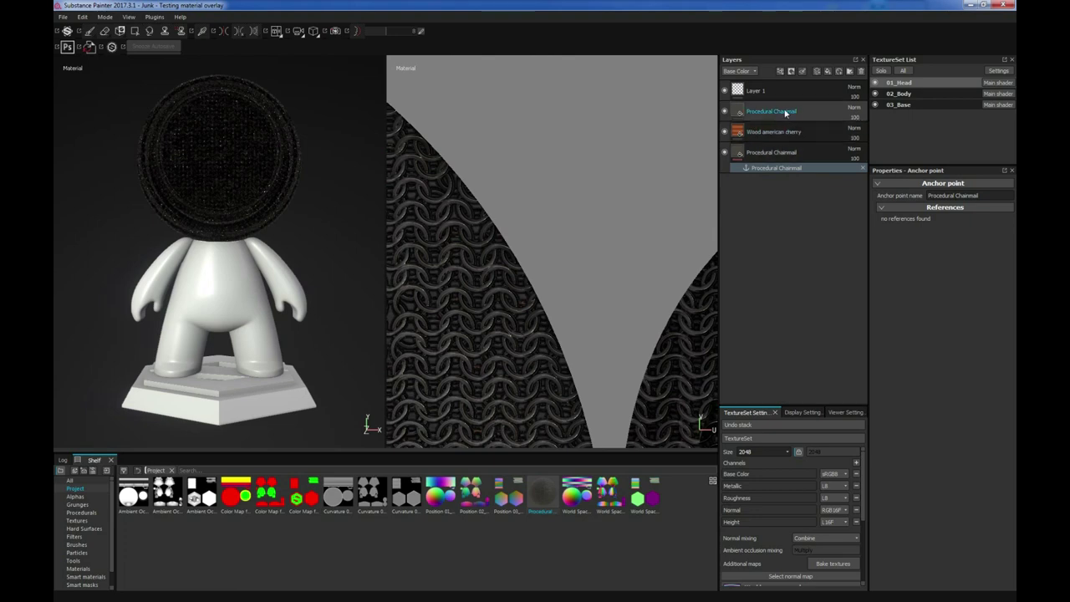
{"action": "left_click", "coordinate": [725, 153]}
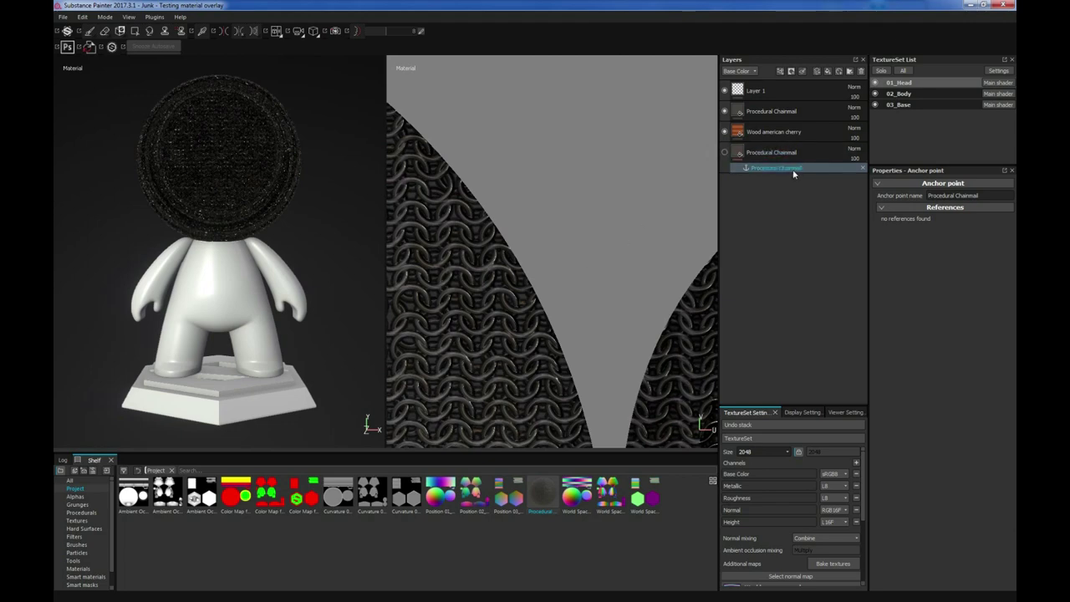
{"action": "left_click", "coordinate": [768, 112]}
Add a white mask to the upper Procedural Chainmail layer and put a Fill effect in it.
{"action": "left_click", "coordinate": [790, 73]}
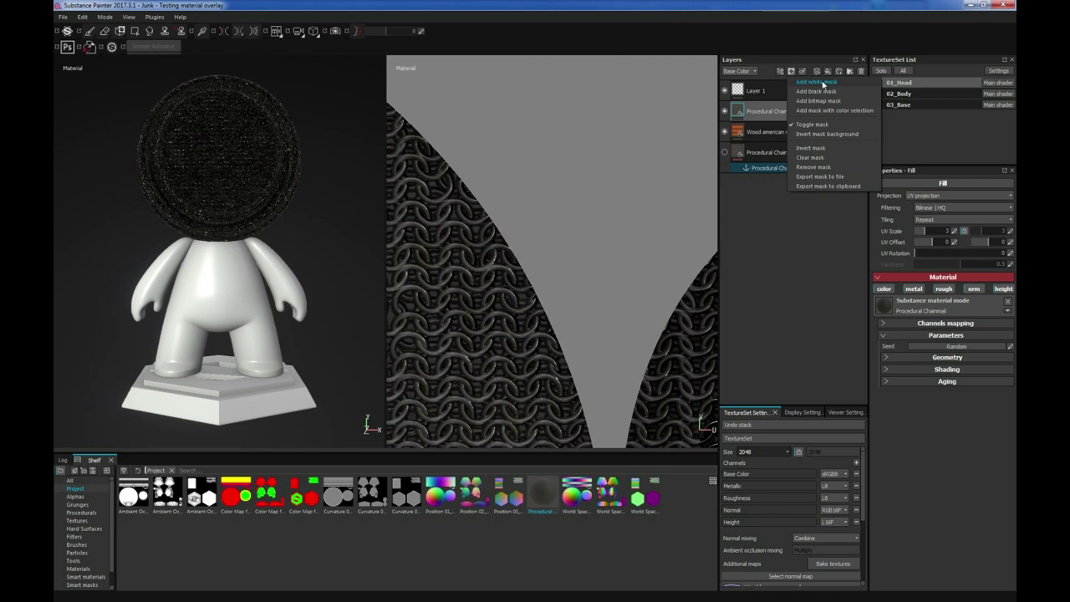
{"action": "left_click", "coordinate": [823, 82]}
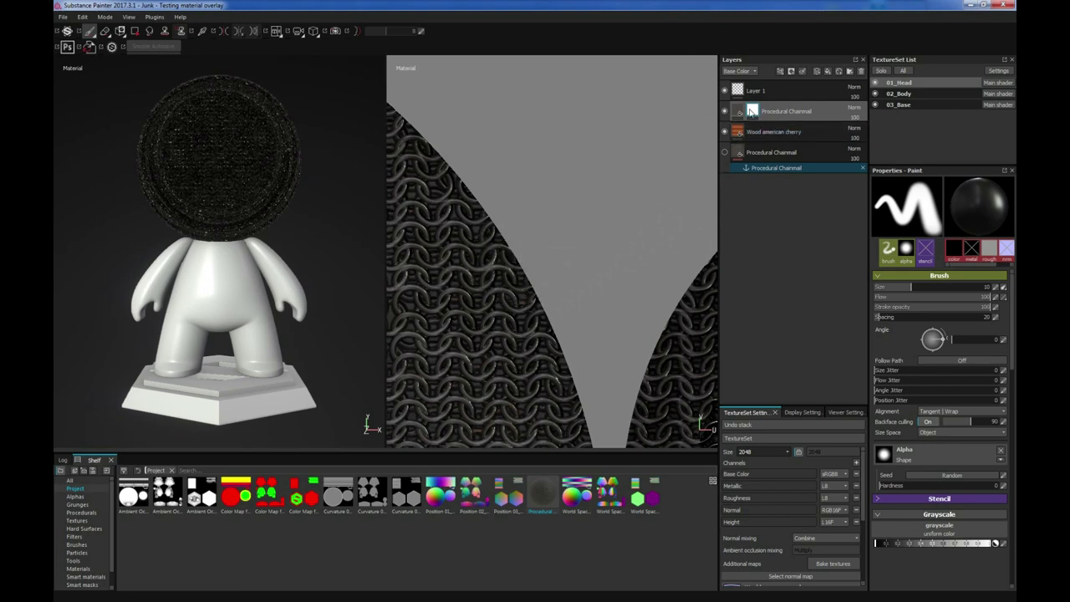
{"action": "left_click", "coordinate": [781, 71]}
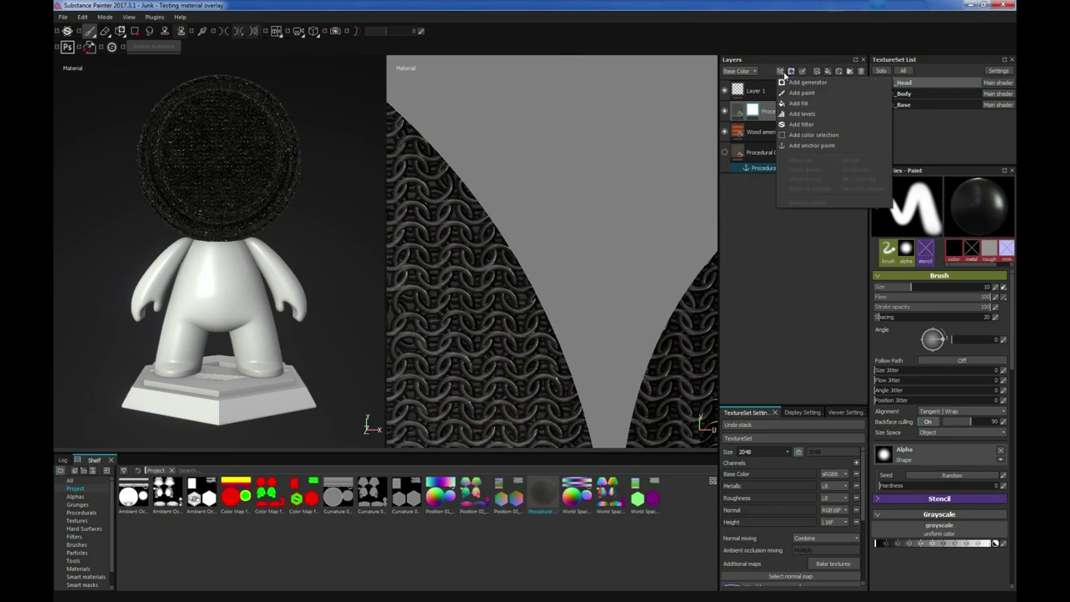
{"action": "left_click", "coordinate": [799, 103]}
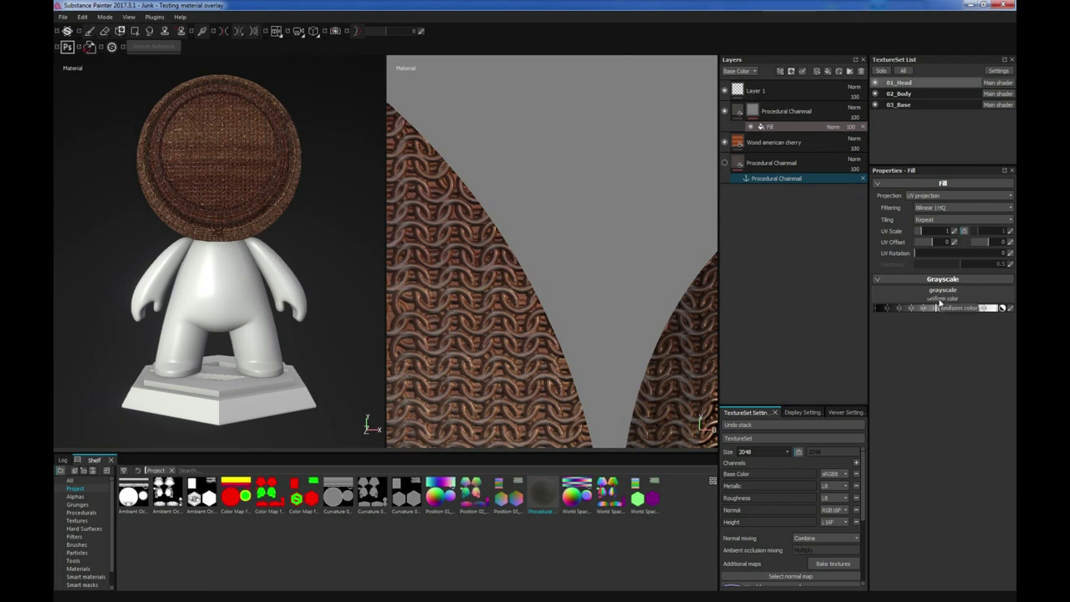
Set the mask Fill's grayscale to the Procedural Chainmail anchor point's Metallic channel.
{"action": "mouse_move", "coordinate": [937, 311]}
{"action": "left_mouse_down"}
{"action": "mouse_move", "coordinate": [882, 309]}
{"action": "mouse_move", "coordinate": [953, 311]}
{"action": "left_mouse_up"}
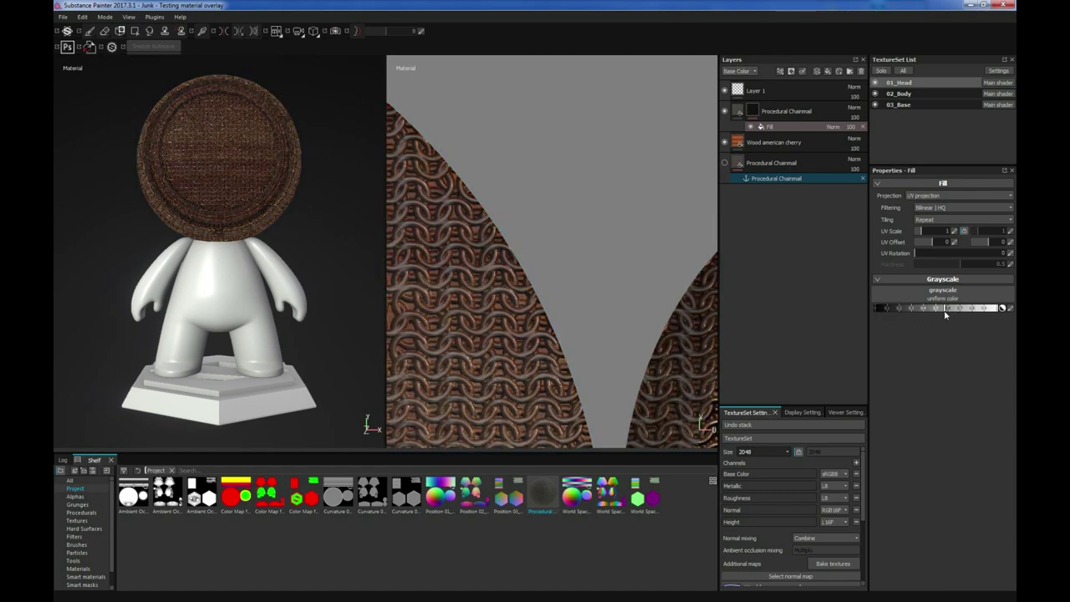
{"action": "left_click", "coordinate": [913, 297]}
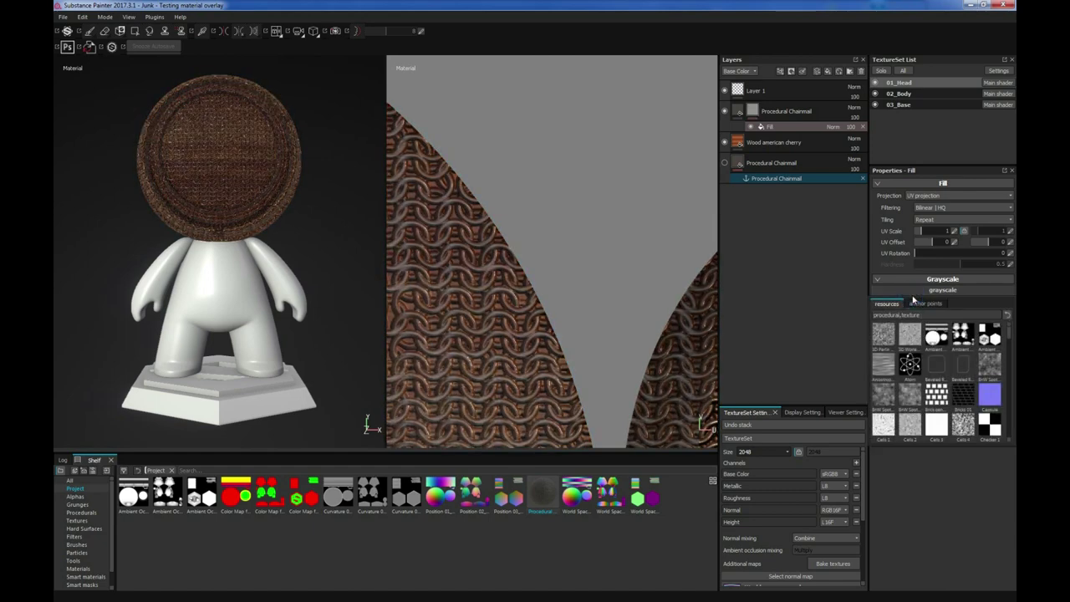
{"action": "left_click", "coordinate": [926, 304]}
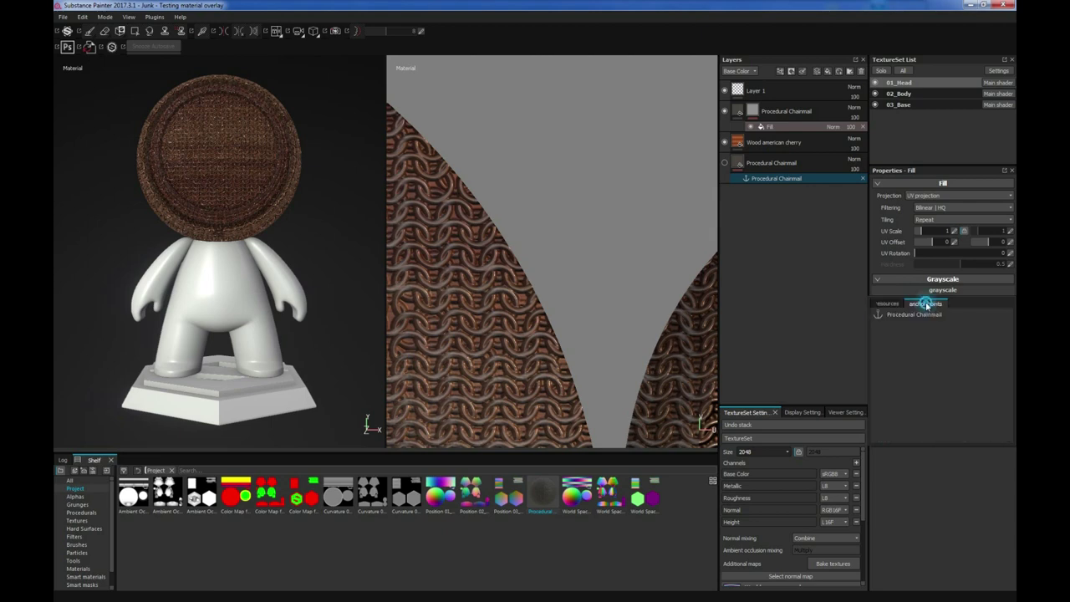
{"action": "left_click", "coordinate": [922, 316]}
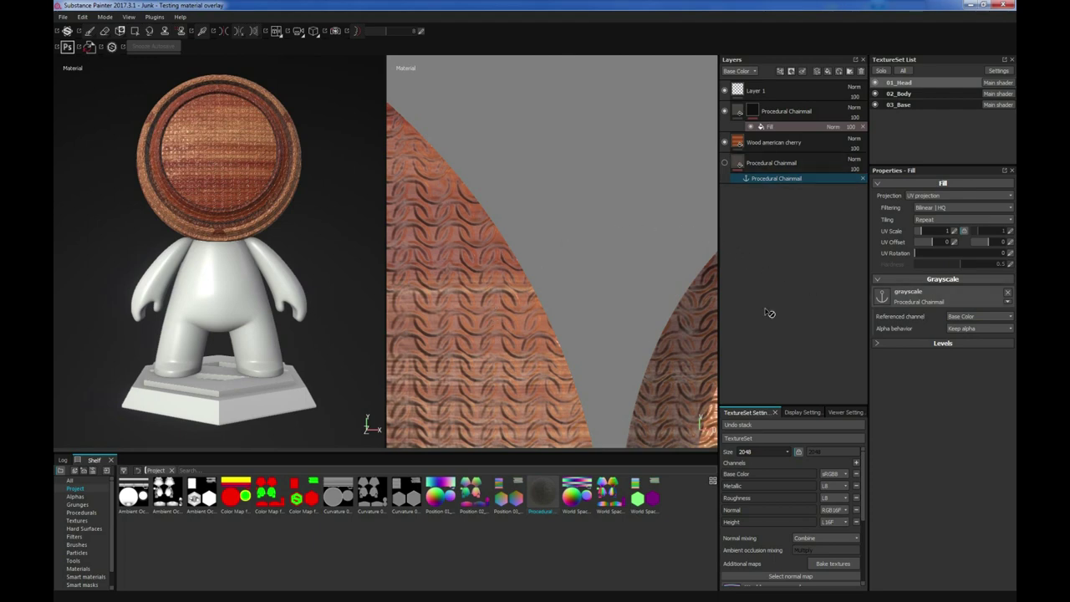
{"action": "left_click", "coordinate": [979, 318]}
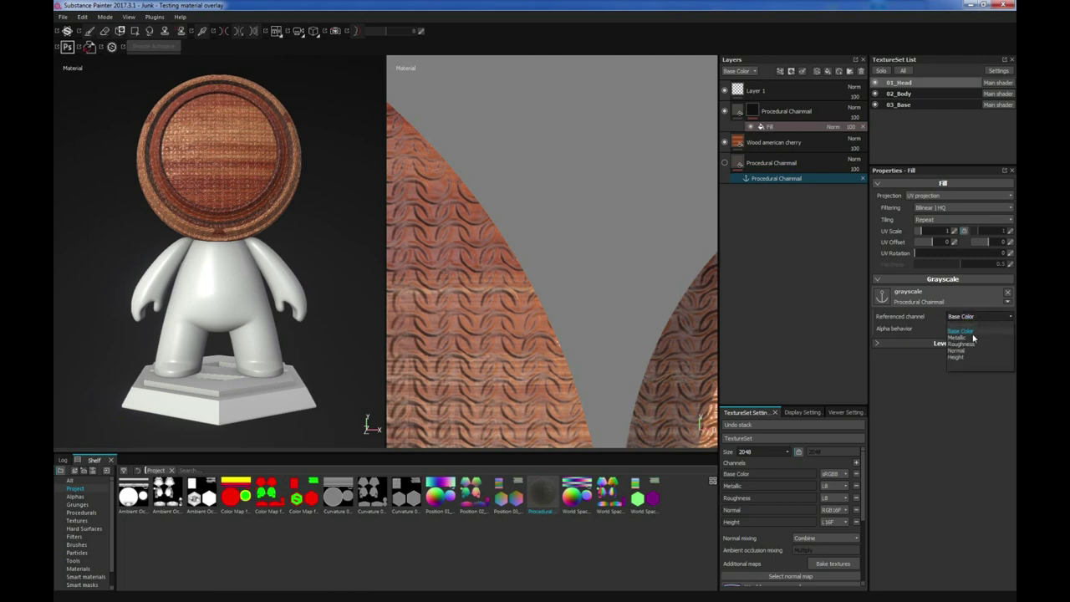
{"action": "left_click", "coordinate": [965, 338]}
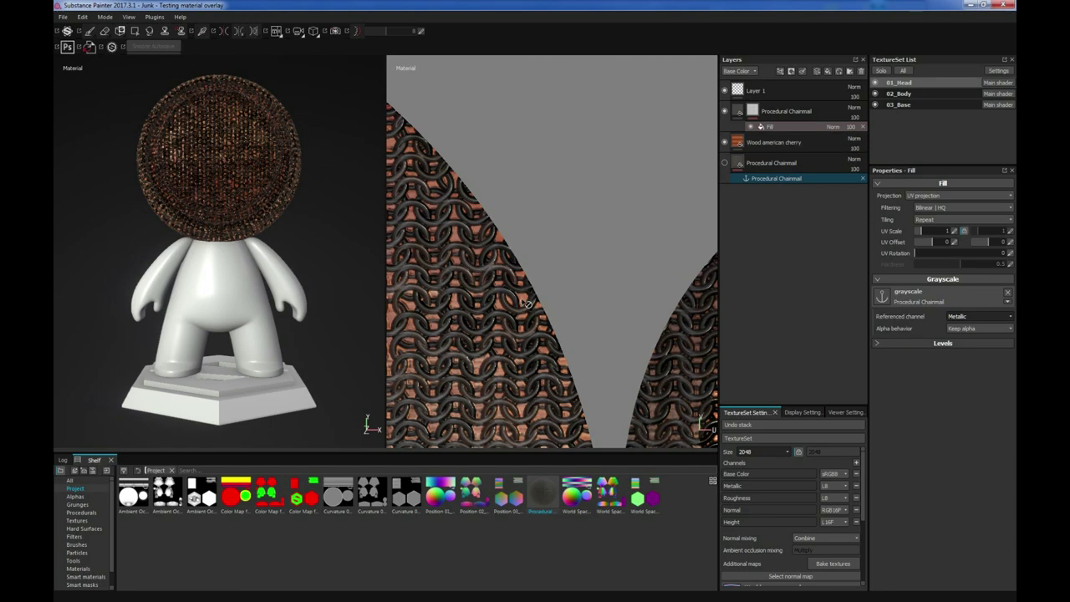
{"action": "left_click", "coordinate": [526, 303]}
Set the lower Procedural Chainmail layer's UV Scale to 1.
{"action": "left_click", "coordinate": [757, 163]}
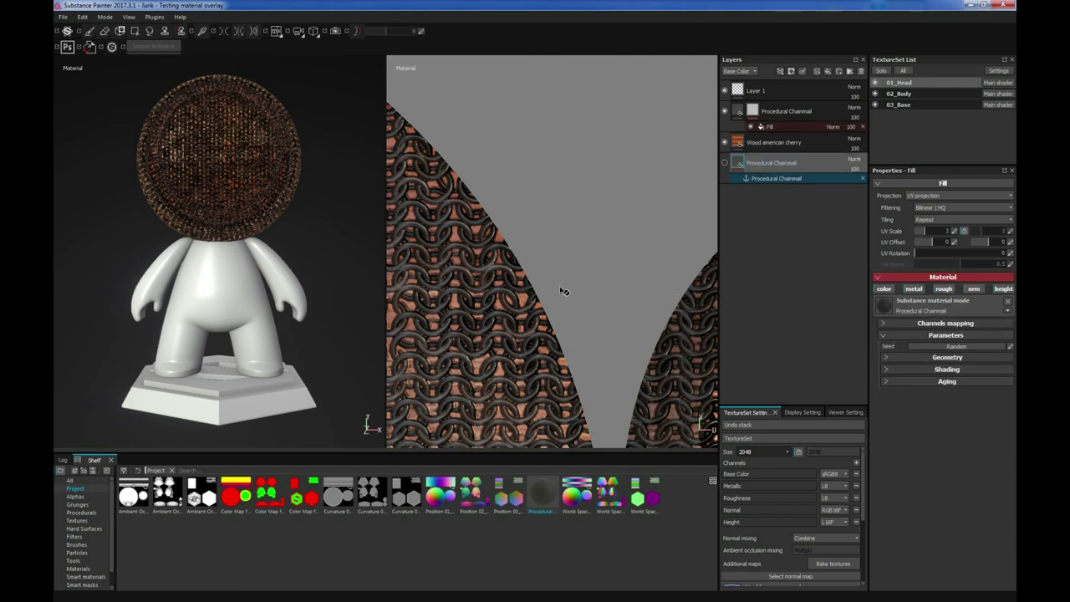
{"action": "scroll", "coordinate": [561, 291], "scroll_direction": "up", "scroll_amount": 3}
{"action": "scroll", "coordinate": [563, 290], "scroll_direction": "down", "scroll_amount": 2}
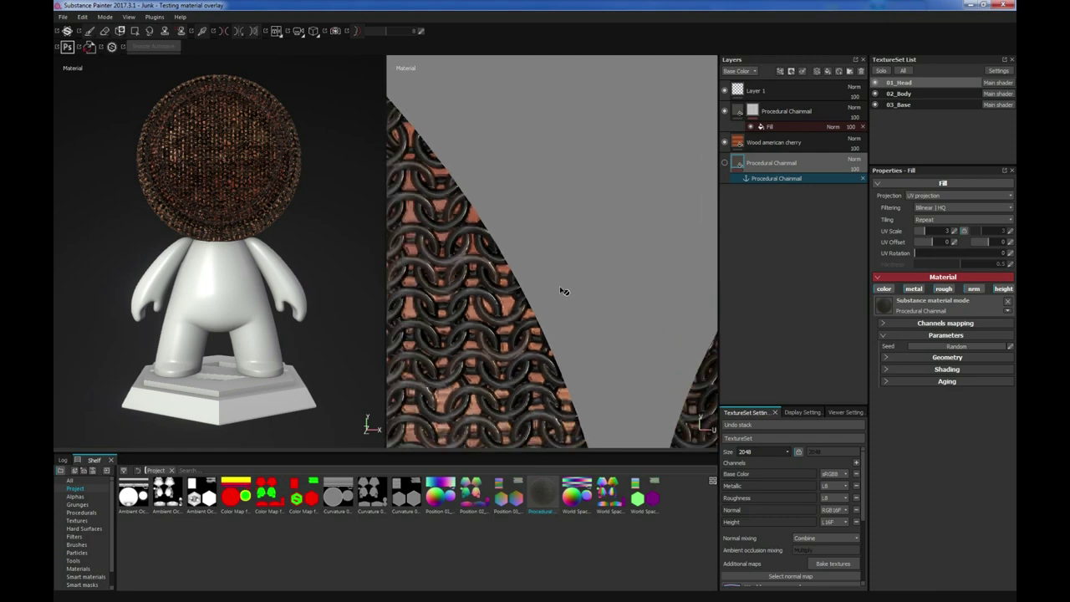
{"action": "double_click", "coordinate": [941, 231]}
{"action": "type", "text": "1"}
{"action": "key", "text": "Return"}
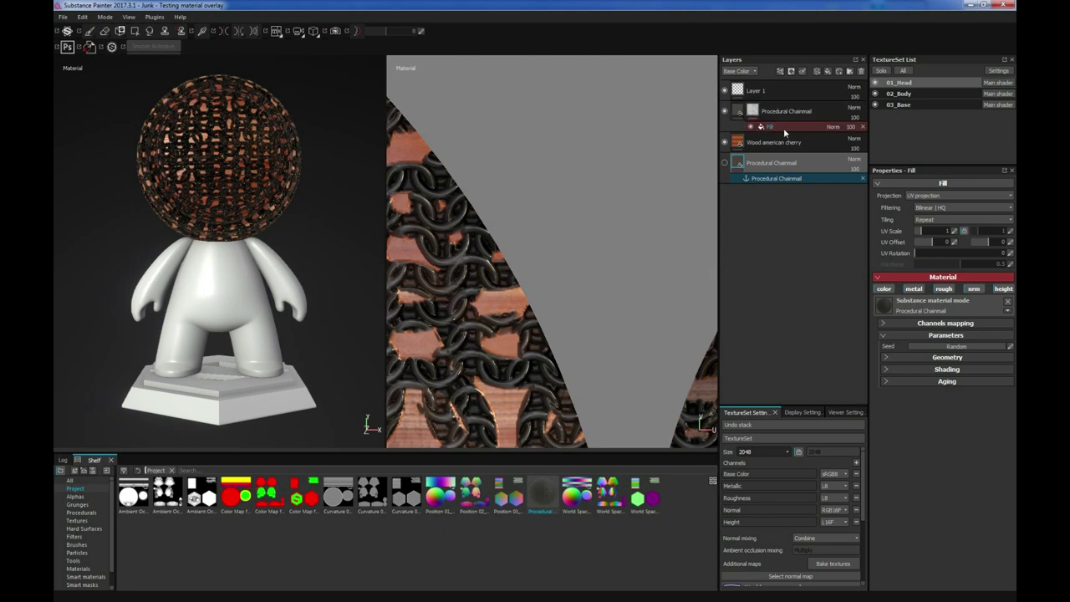
Set the upper Procedural Chainmail layer's UV Scale to 1 as well.
{"action": "left_click", "coordinate": [741, 112]}
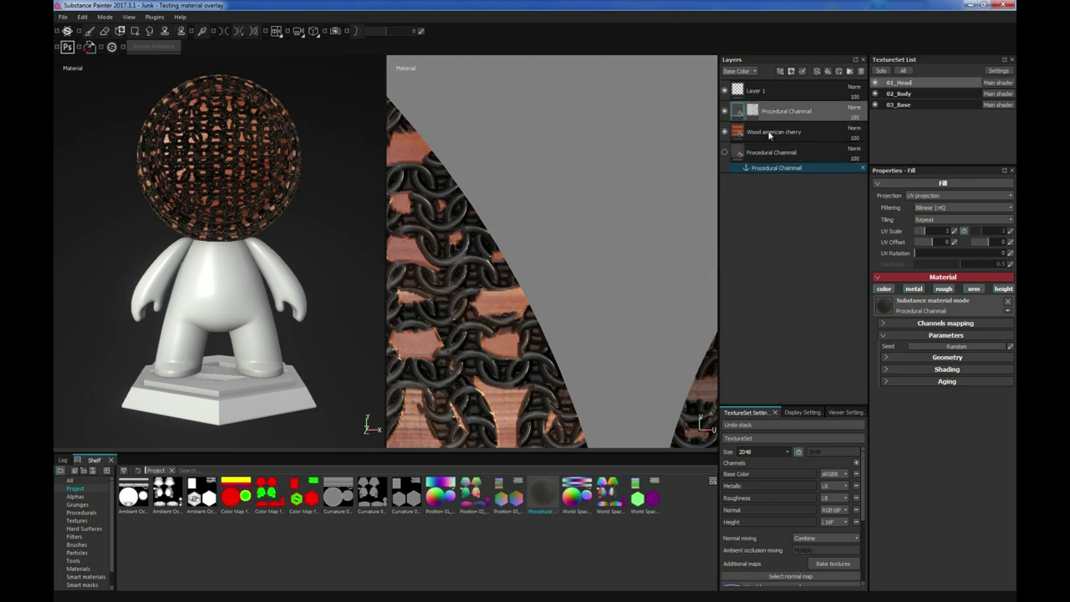
{"action": "left_click", "coordinate": [955, 231]}
{"action": "type", "text": "1"}
{"action": "key", "text": "Return"}
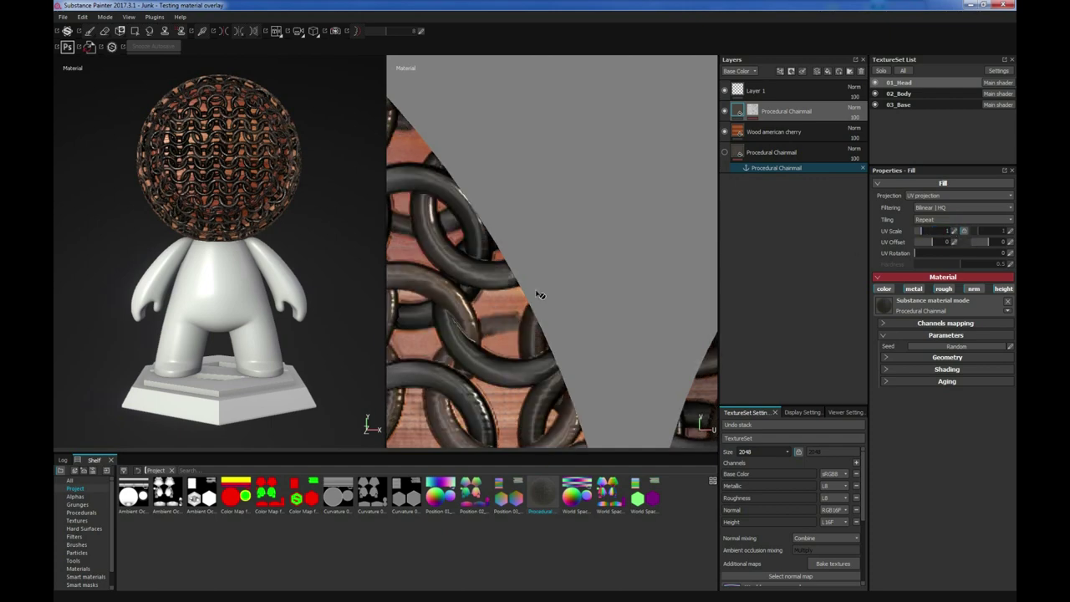
{"action": "scroll", "coordinate": [535, 292], "scroll_direction": "down", "scroll_amount": 4}
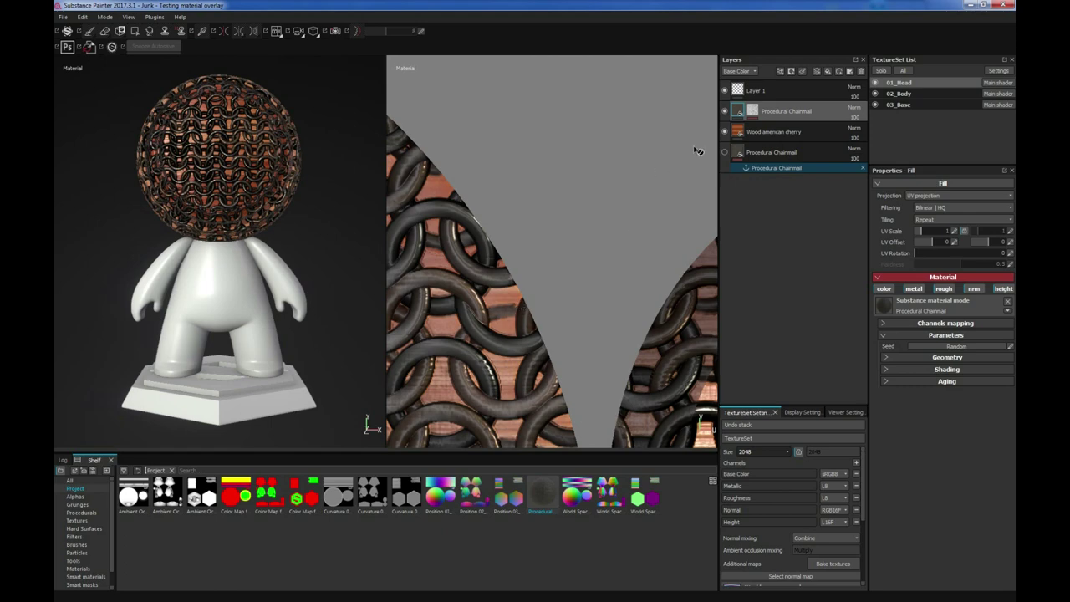
{"action": "left_click", "coordinate": [751, 109]}
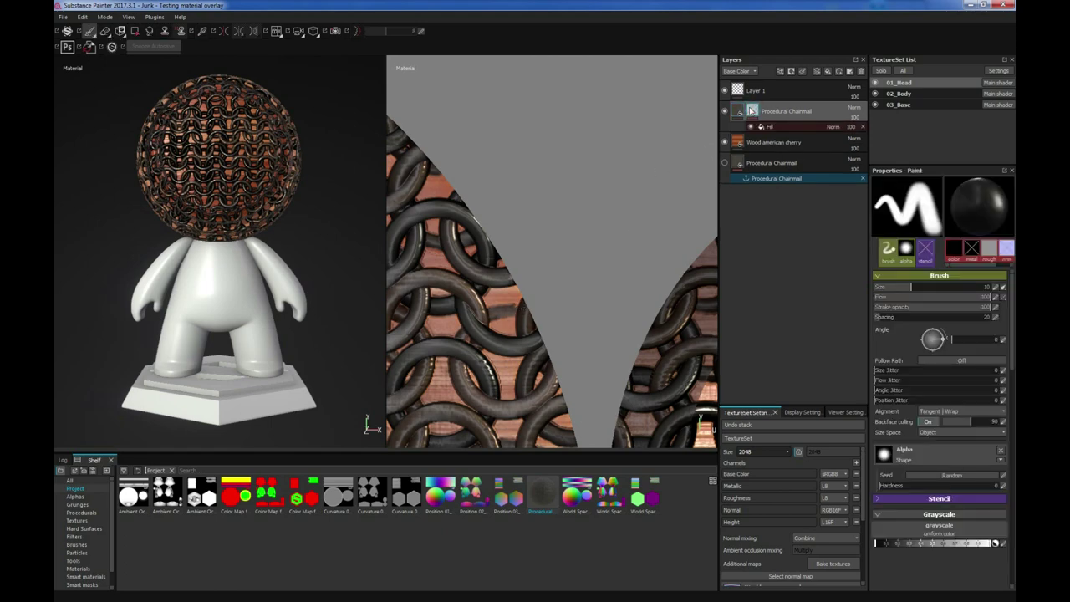
Add a Levels effect to the chainmail mask and compress it to about 0.092.
{"action": "left_click", "coordinate": [754, 109], "text": "alt"}
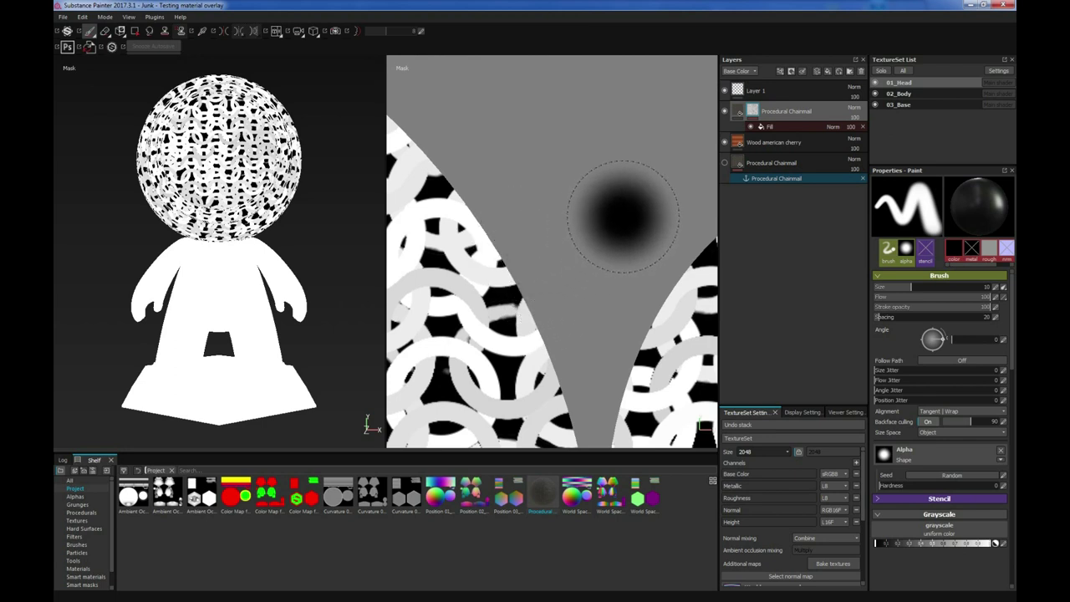
{"action": "left_click", "coordinate": [781, 72]}
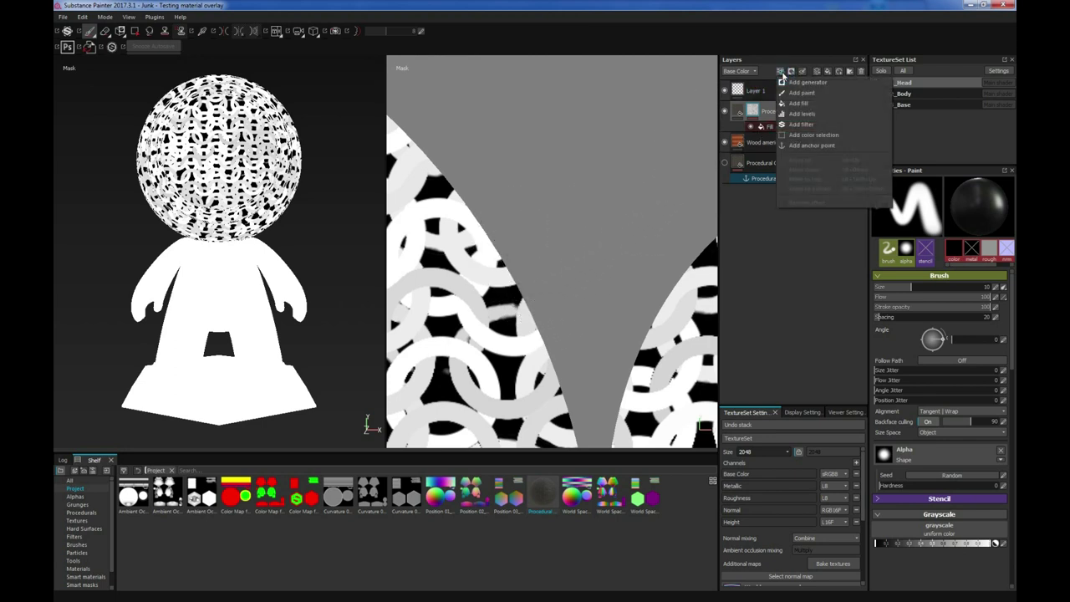
{"action": "left_click", "coordinate": [815, 114]}
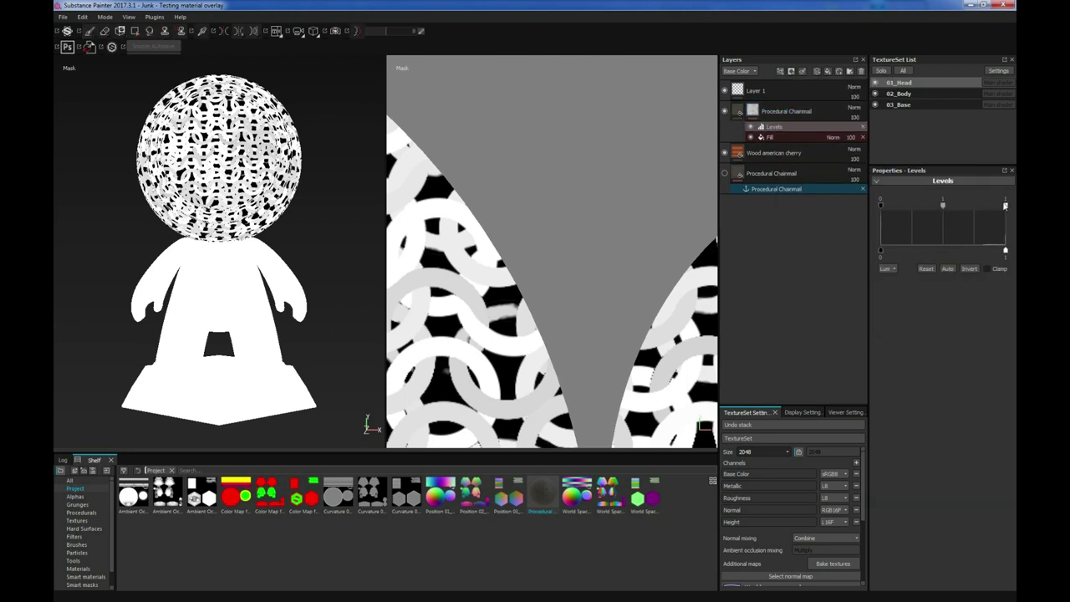
{"action": "mouse_move", "coordinate": [1006, 205]}
{"action": "left_mouse_down"}
{"action": "mouse_move", "coordinate": [945, 213]}
{"action": "mouse_move", "coordinate": [1006, 205]}
{"action": "left_mouse_up"}
{"action": "left_click_drag", "start_coordinate": [1007, 206], "coordinate": [899, 218]}
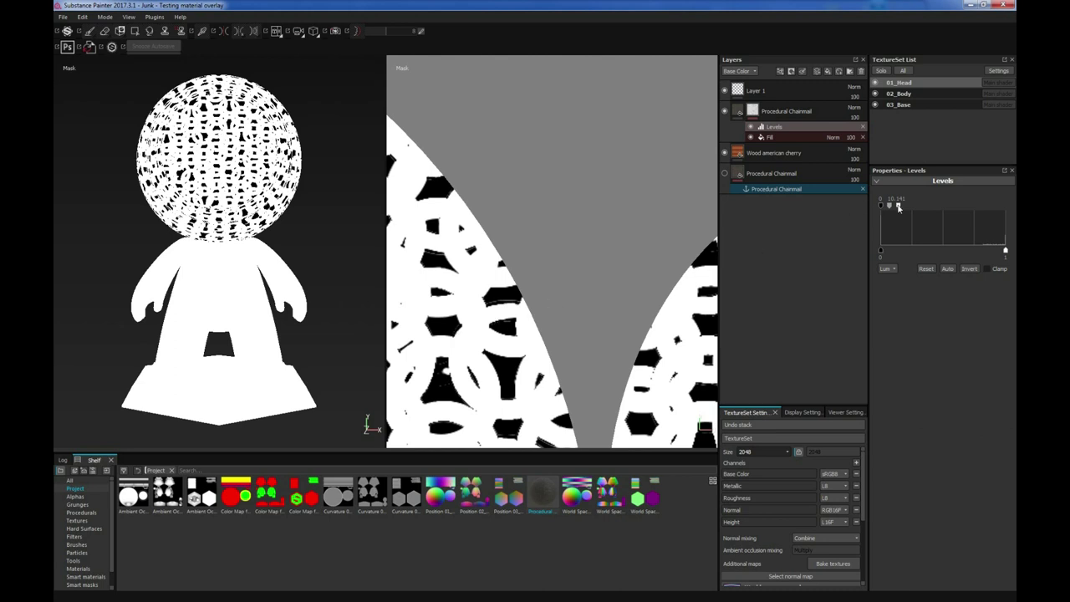
{"action": "left_click_drag", "start_coordinate": [899, 208], "coordinate": [767, 206]}
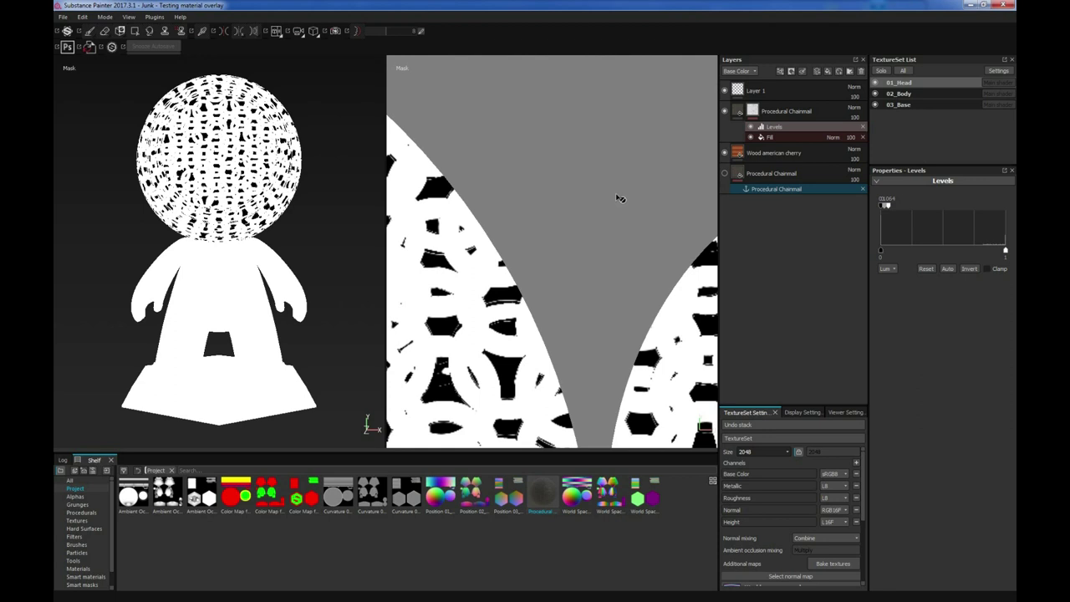
{"action": "key", "text": "m"}
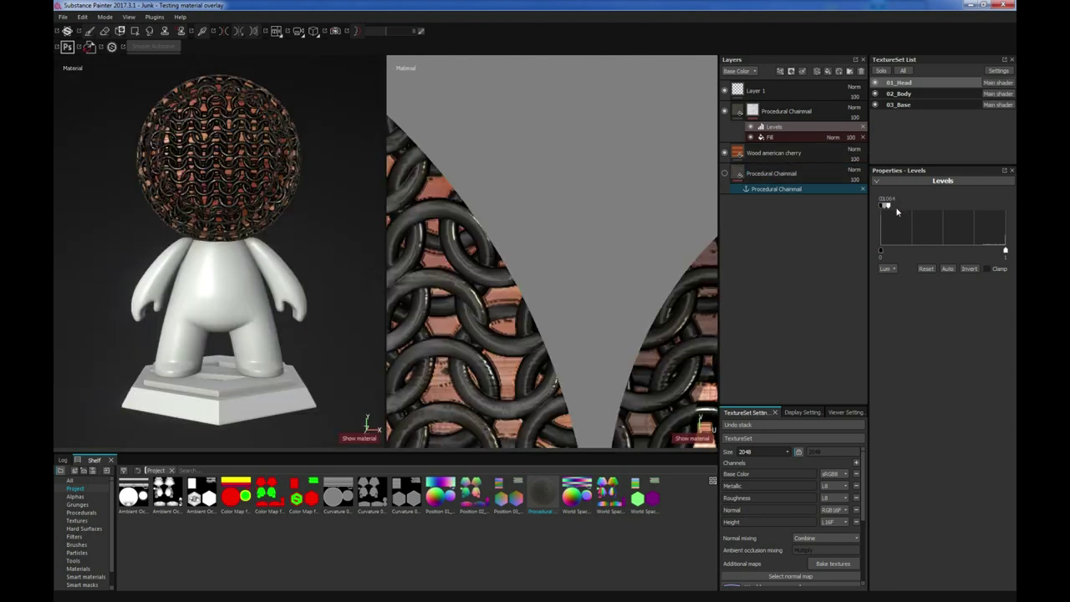
Nudge the mask's Levels value slightly lower to thicken the chainmail rings.
{"action": "mouse_move", "coordinate": [889, 207]}
{"action": "left_mouse_down"}
{"action": "mouse_move", "coordinate": [997, 203]}
{"action": "mouse_move", "coordinate": [893, 210]}
{"action": "left_mouse_up"}
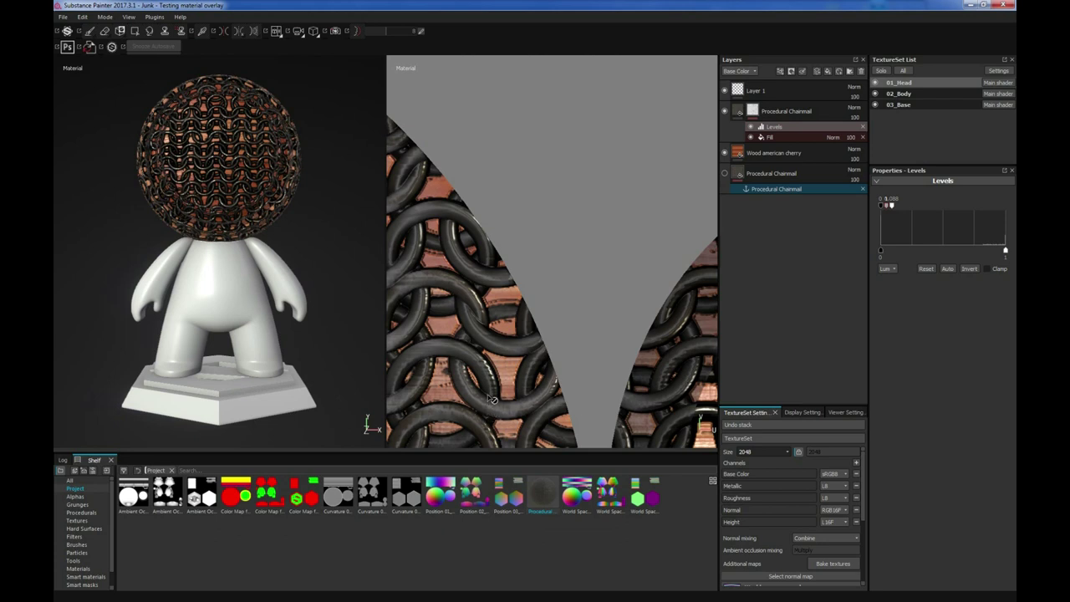
{"action": "scroll", "coordinate": [493, 399], "scroll_direction": "up", "scroll_amount": 1}
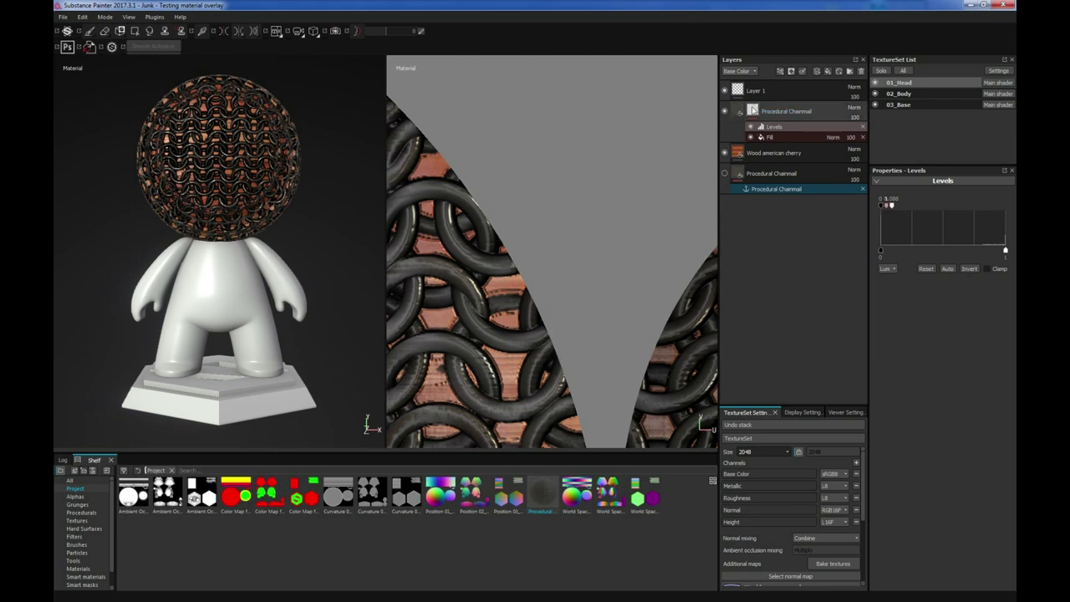
Select the Procedural Chainmail layer and show the layer stack's Height channel.
{"action": "left_click", "coordinate": [785, 113]}
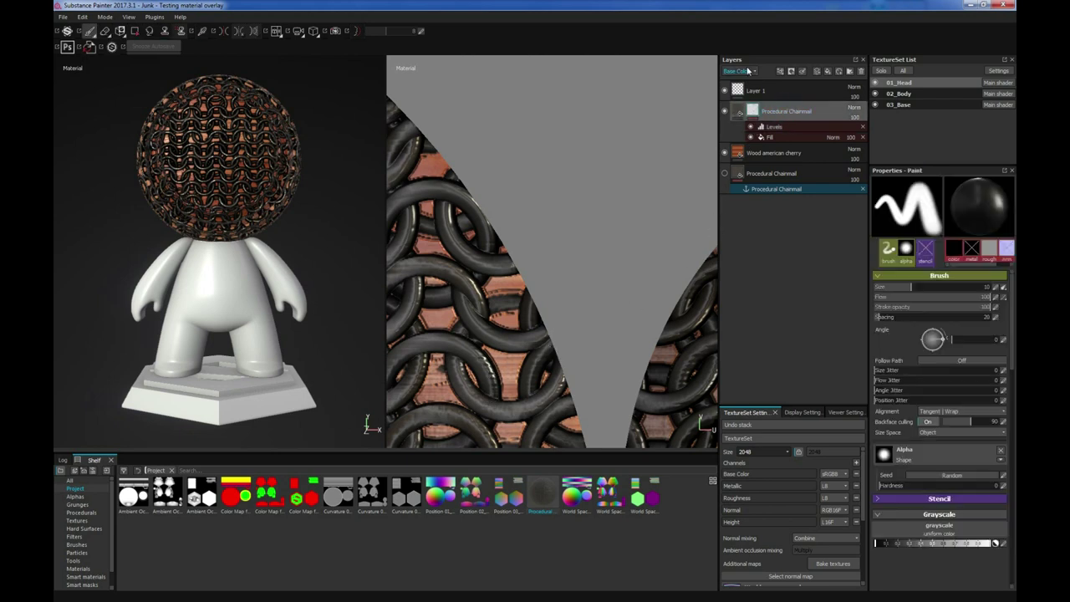
{"action": "left_click", "coordinate": [746, 71]}
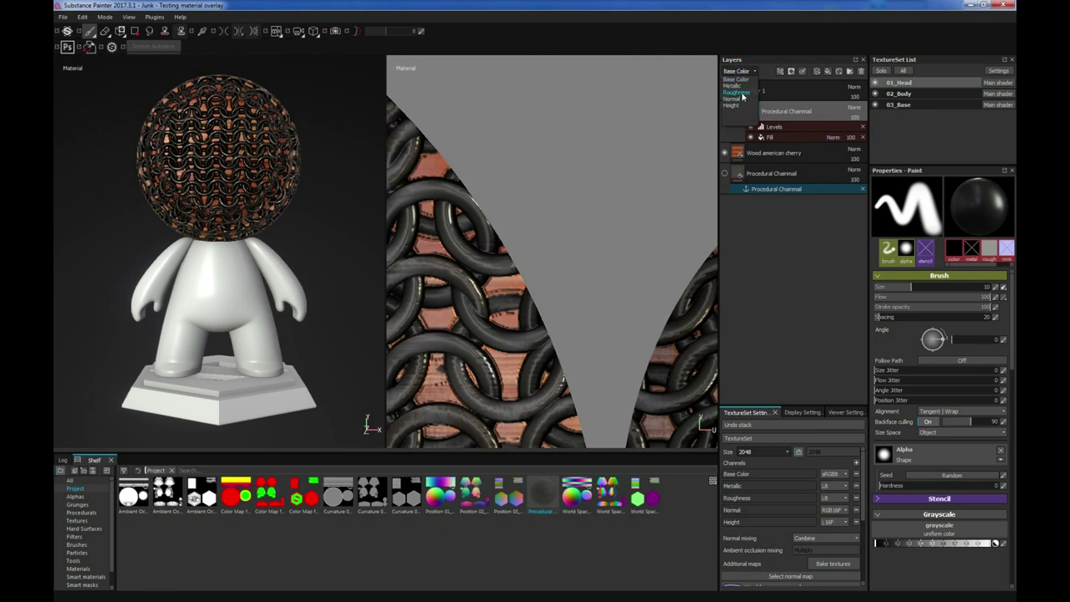
{"action": "left_click", "coordinate": [732, 105]}
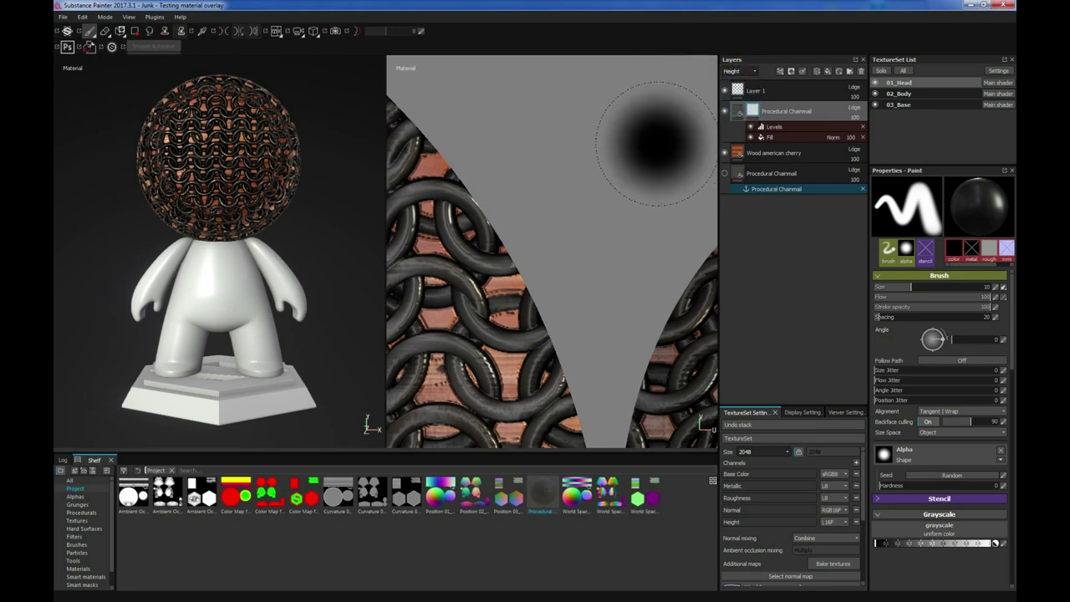
Cycle through the single-channel viewport previews, then return to the full material view.
{"action": "key", "text": "c"}
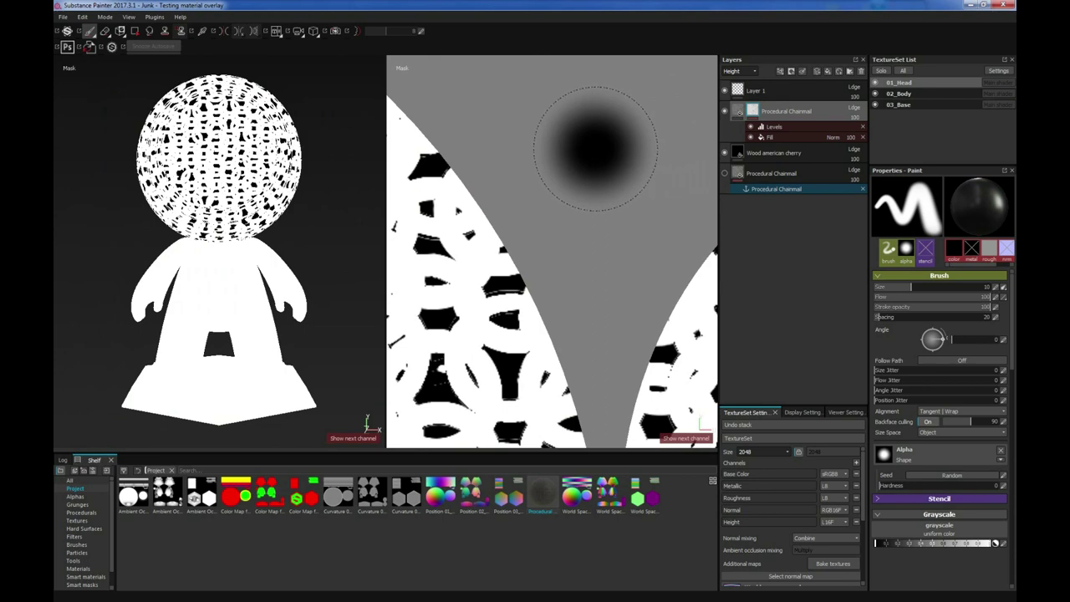
{"action": "key", "text": "c"}
{"action": "key", "text": "c"}
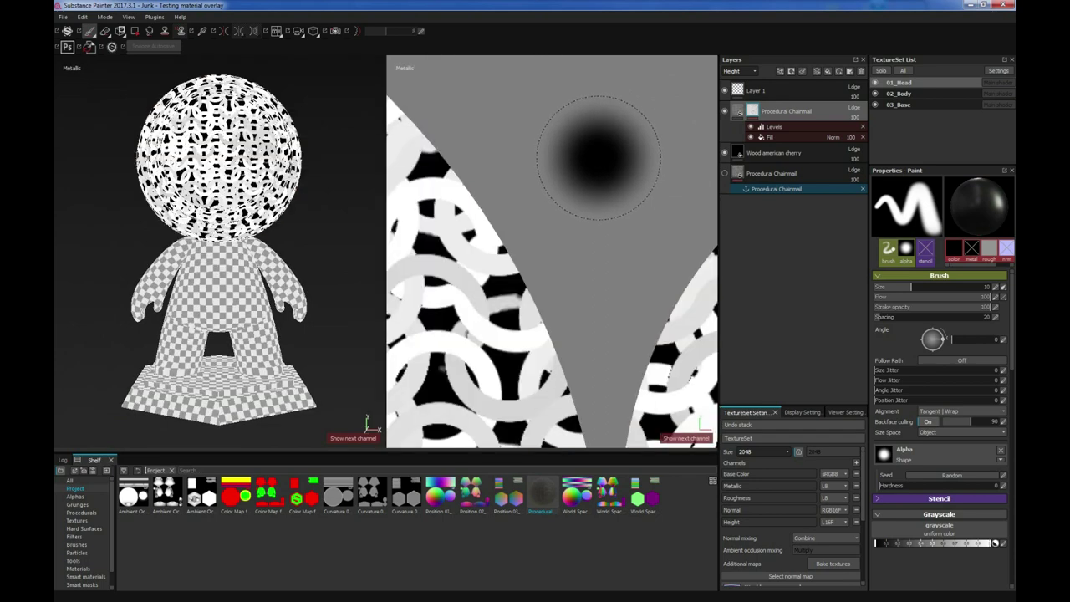
{"action": "key", "text": "c"}
{"action": "key", "text": "c"}
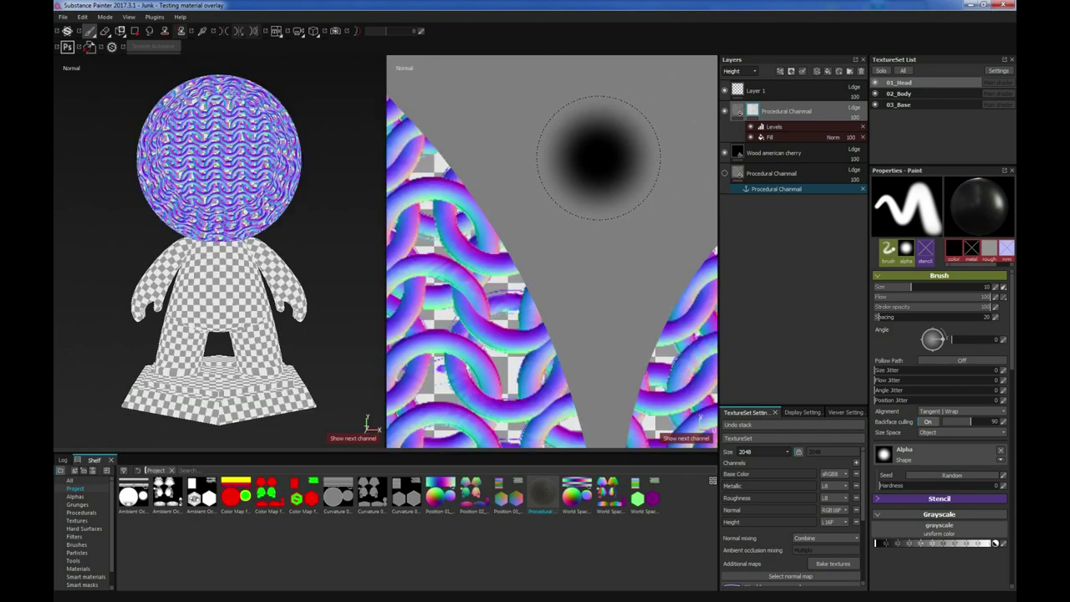
{"action": "key", "text": "c"}
{"action": "key", "text": "c"}
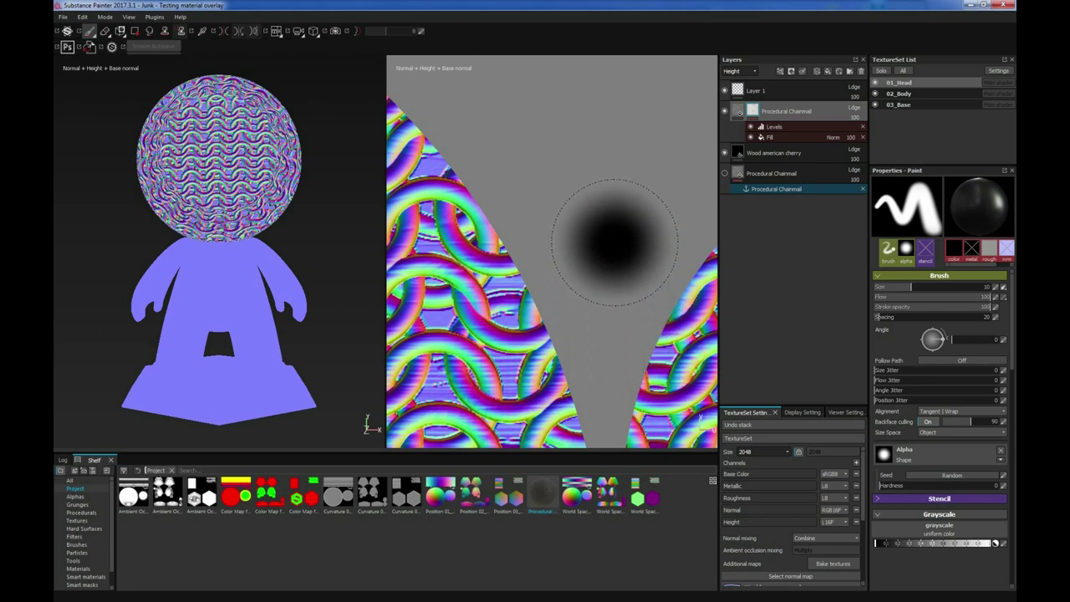
{"action": "key", "text": "m"}
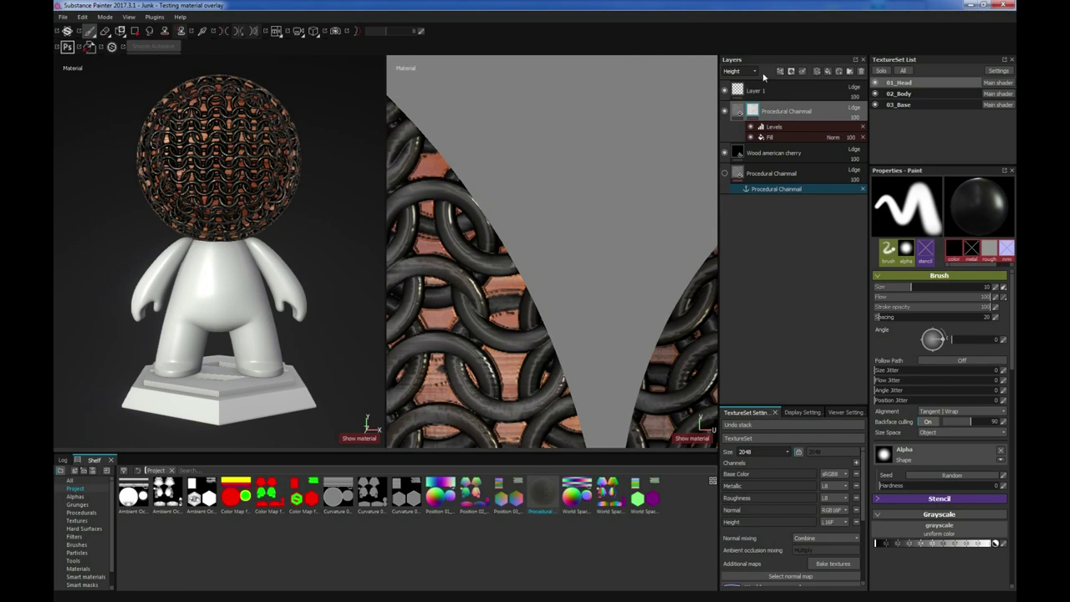
Switch the chainmail layer's Height blend from Linear Dodge to Normal and check the Height and Normal previews.
{"action": "left_click", "coordinate": [852, 111]}
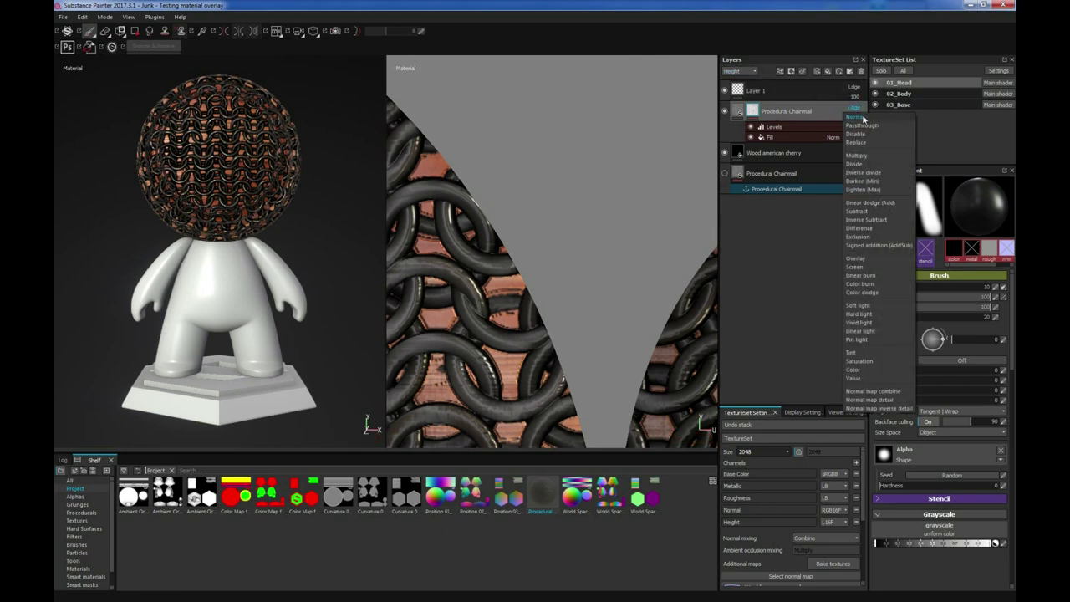
{"action": "left_click", "coordinate": [861, 118]}
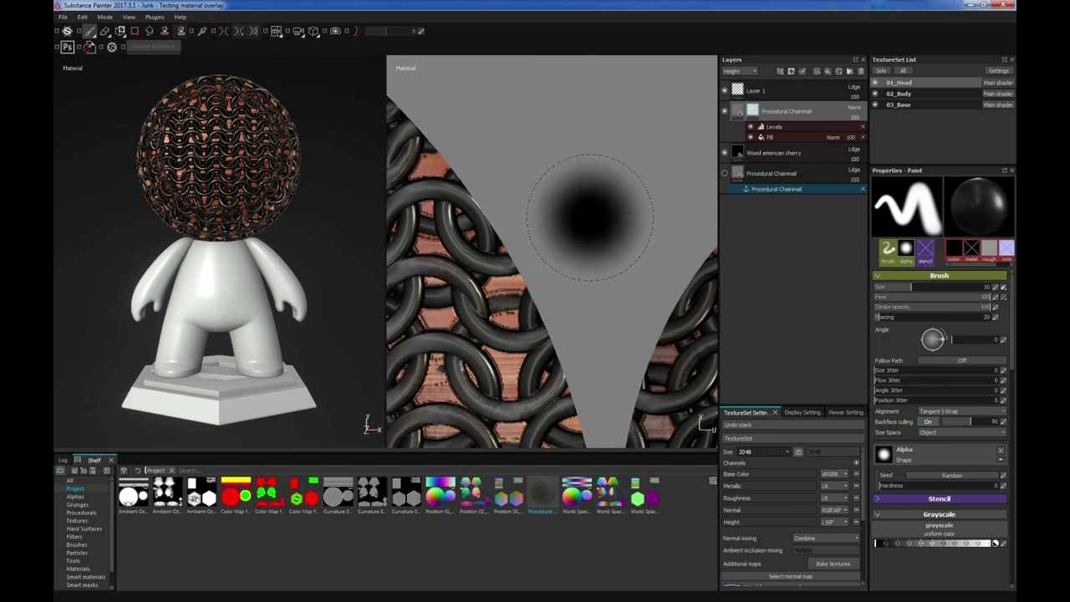
{"action": "key", "text": "c"}
{"action": "key", "text": "c"}
{"action": "key", "text": "c"}
{"action": "key", "text": "c"}
{"action": "key", "text": "c"}
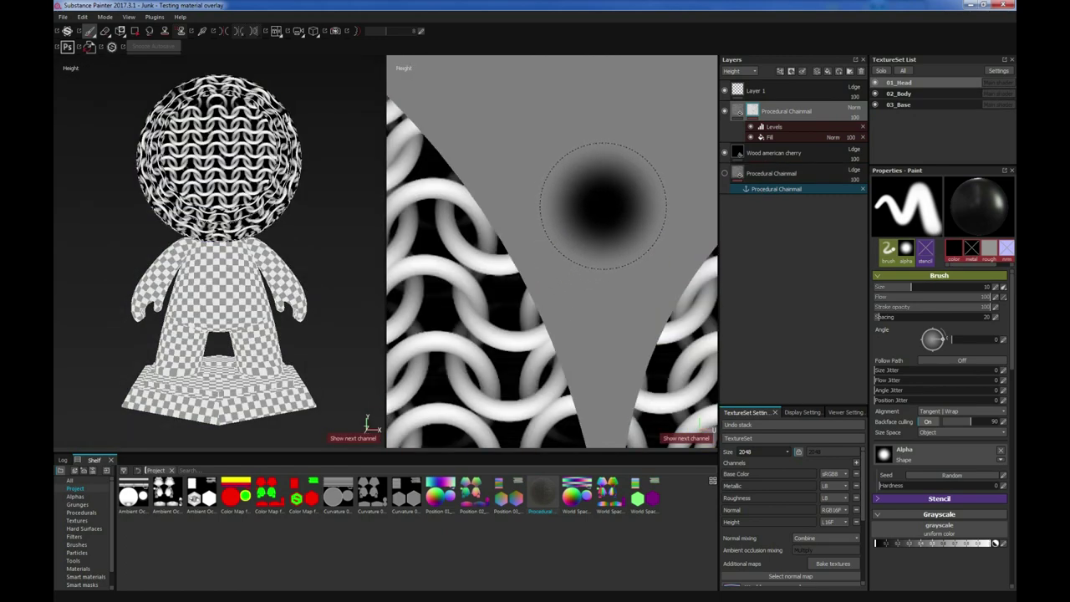
{"action": "key", "text": "c"}
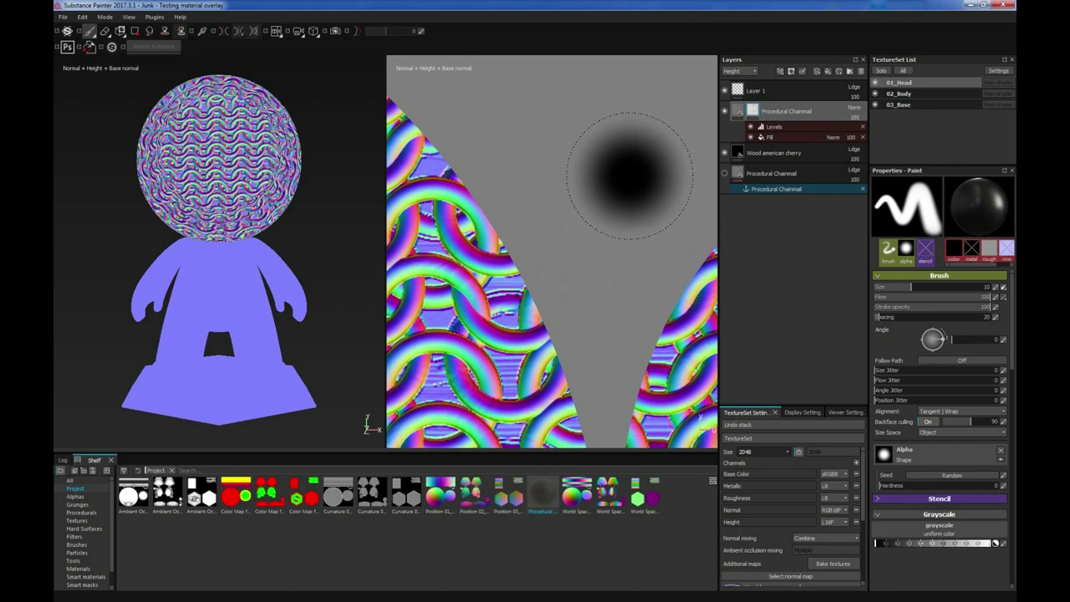
{"action": "key", "text": "m"}
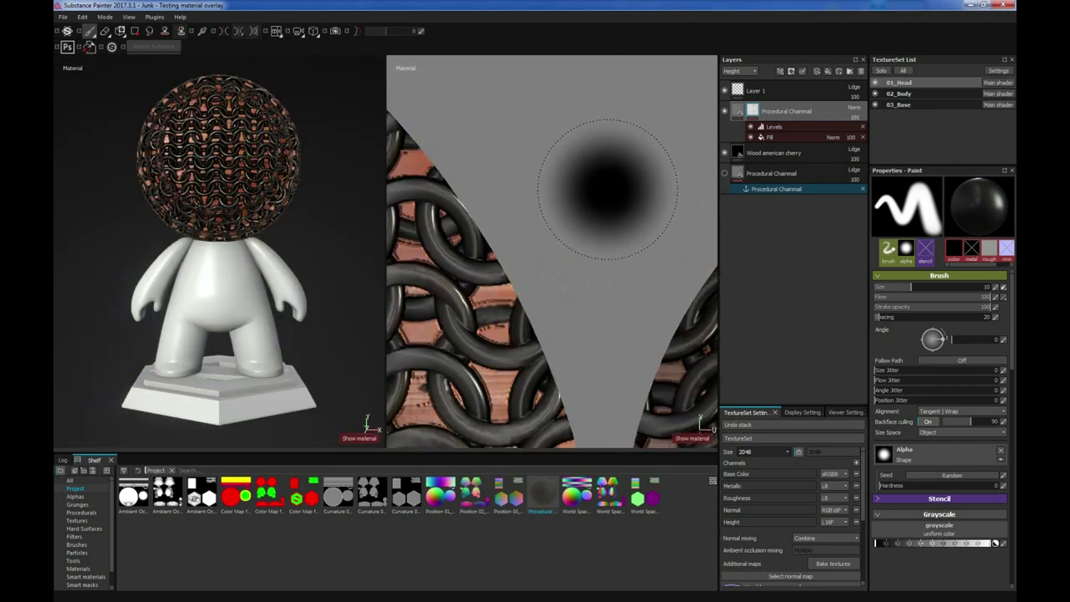
{"action": "scroll", "coordinate": [607, 189], "scroll_direction": "down", "scroll_amount": 8}
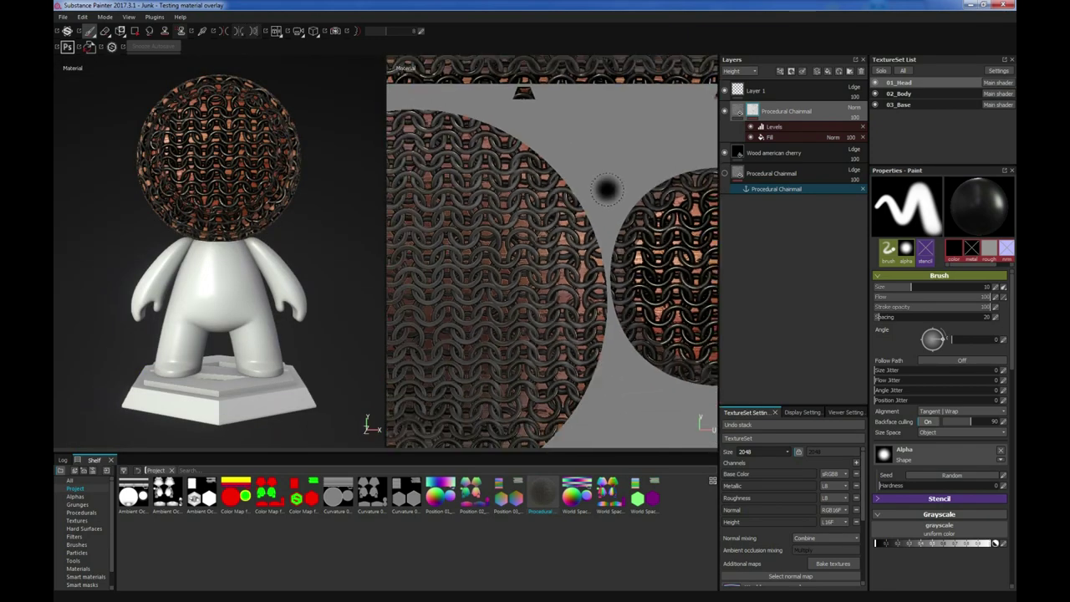
Raise the head texture set's Size from 2048 to 4096 in TextureSet Settings.
{"action": "scroll", "coordinate": [603, 190], "scroll_direction": "up", "scroll_amount": 10}
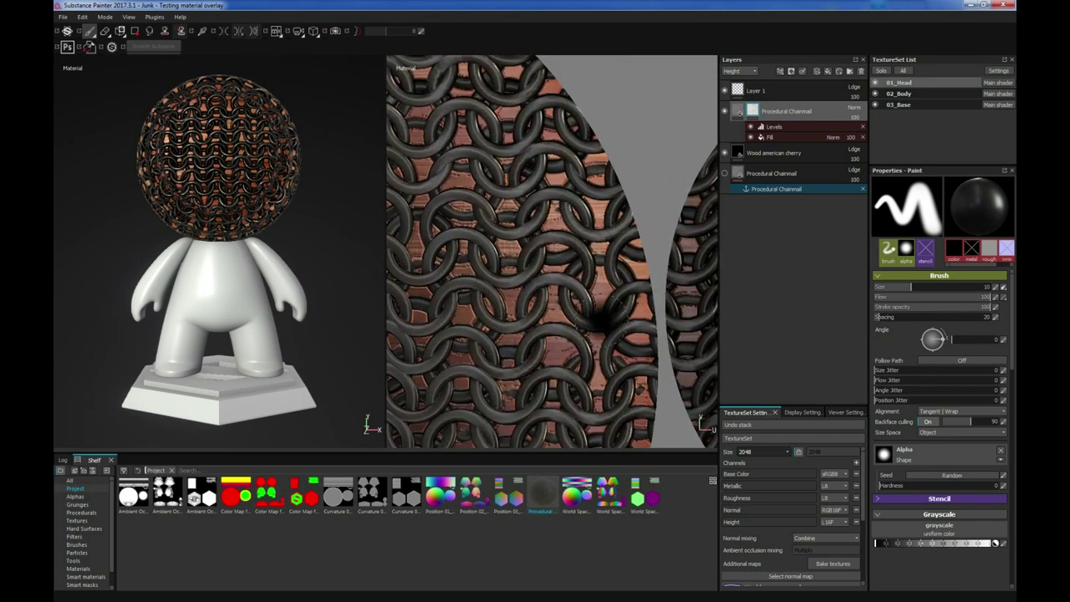
{"action": "left_click", "coordinate": [786, 451]}
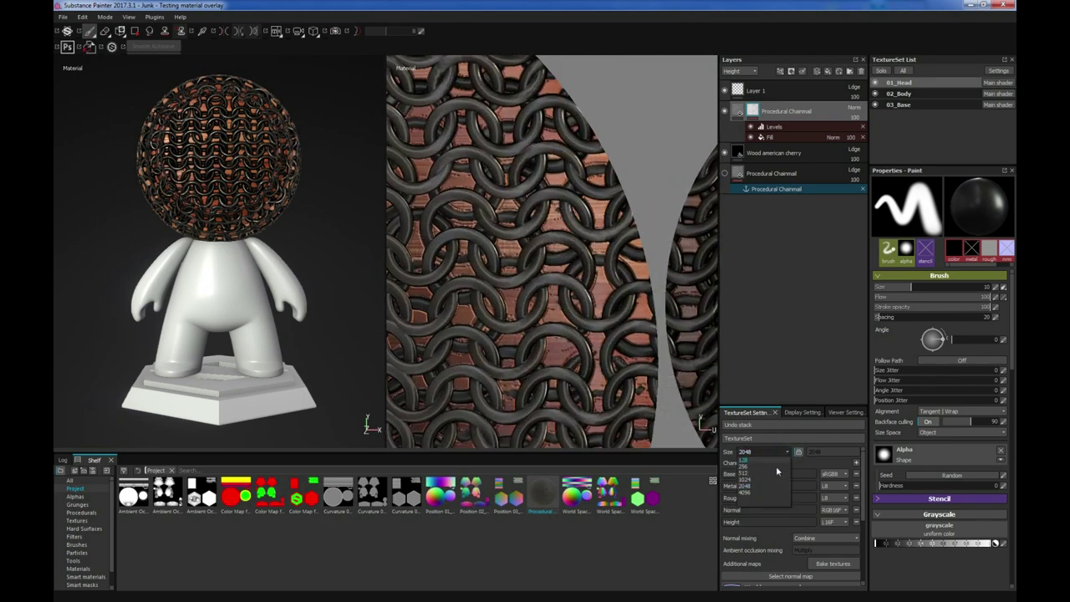
{"action": "left_click", "coordinate": [751, 494]}
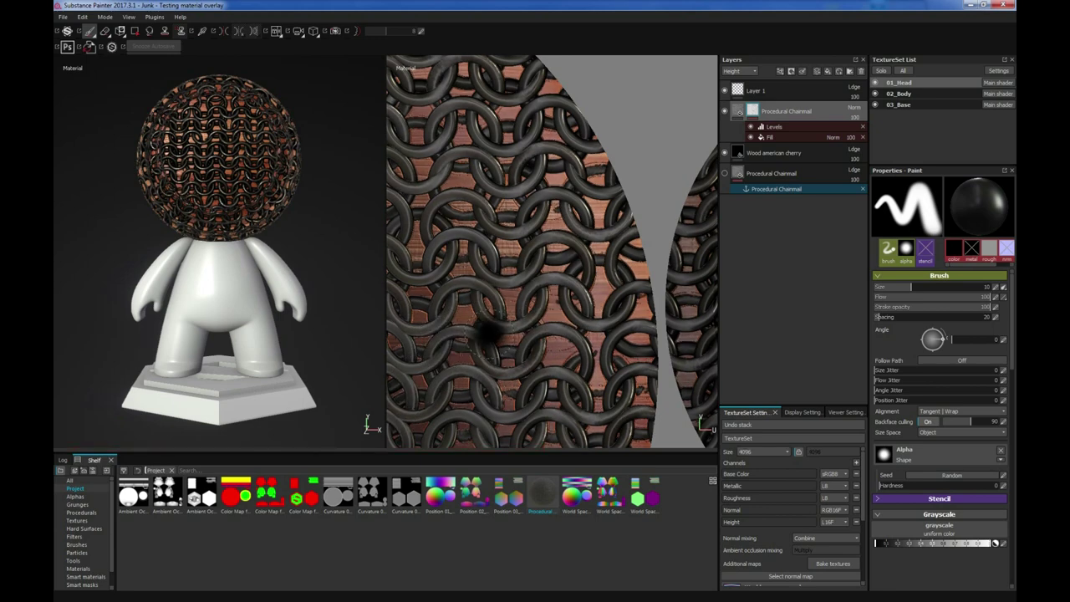
{"action": "scroll", "coordinate": [494, 330], "scroll_direction": "down", "scroll_amount": 6}
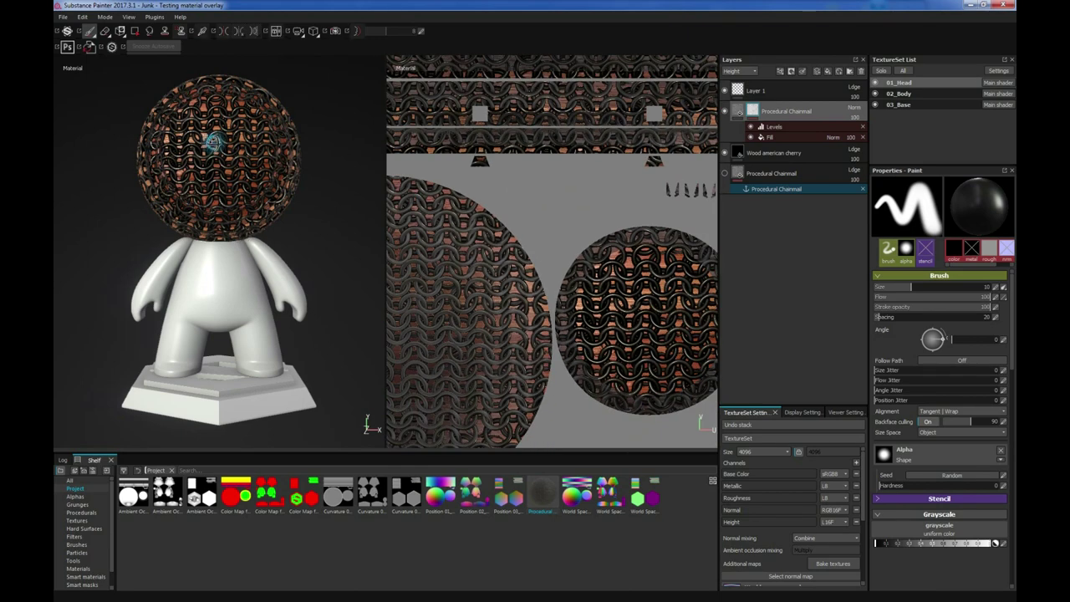
{"action": "left_click_drag", "start_coordinate": [214, 143], "coordinate": [291, 164], "text": "alt"}
{"action": "right_click_drag", "start_coordinate": [290, 163], "coordinate": [270, 215], "text": "alt"}
{"action": "left_click_drag", "start_coordinate": [180, 179], "coordinate": [250, 216], "text": "alt"}
{"action": "right_click_drag", "start_coordinate": [253, 217], "coordinate": [252, 214], "text": "alt"}
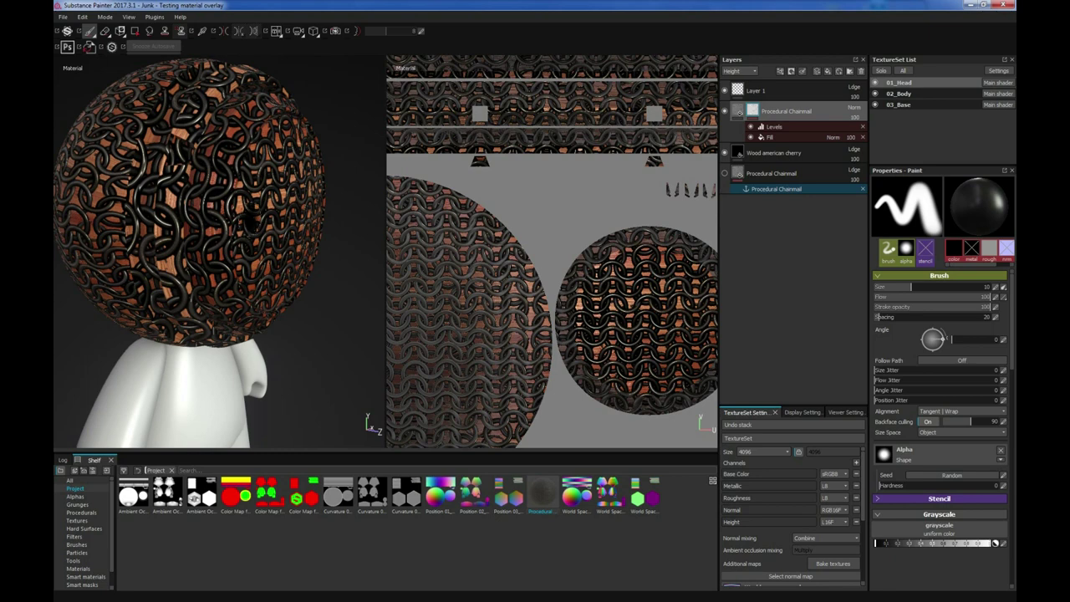
{"action": "left_click_drag", "start_coordinate": [284, 214], "coordinate": [233, 204], "text": "alt"}
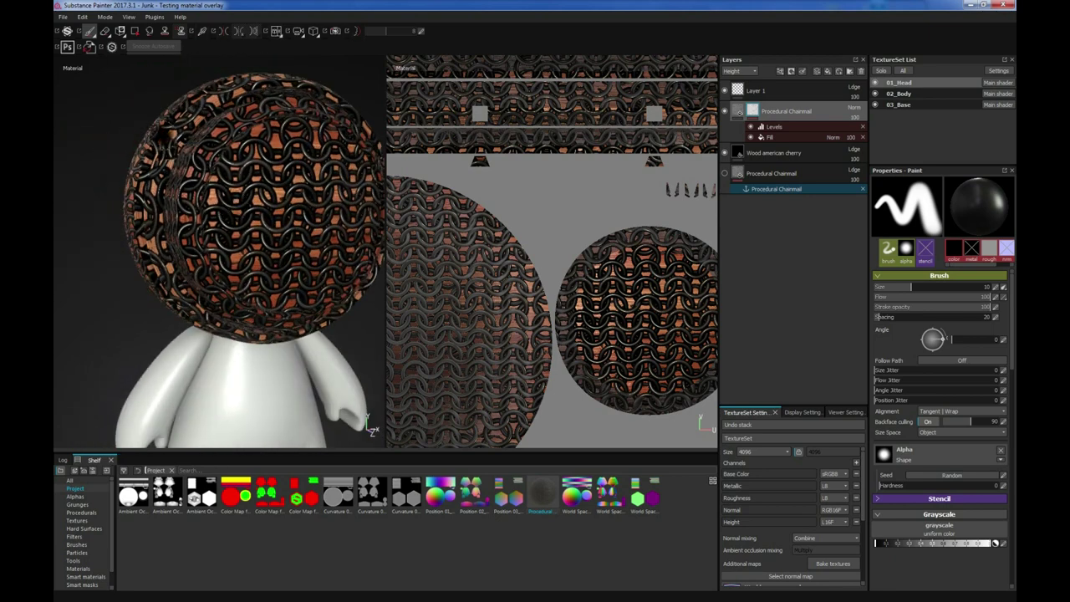